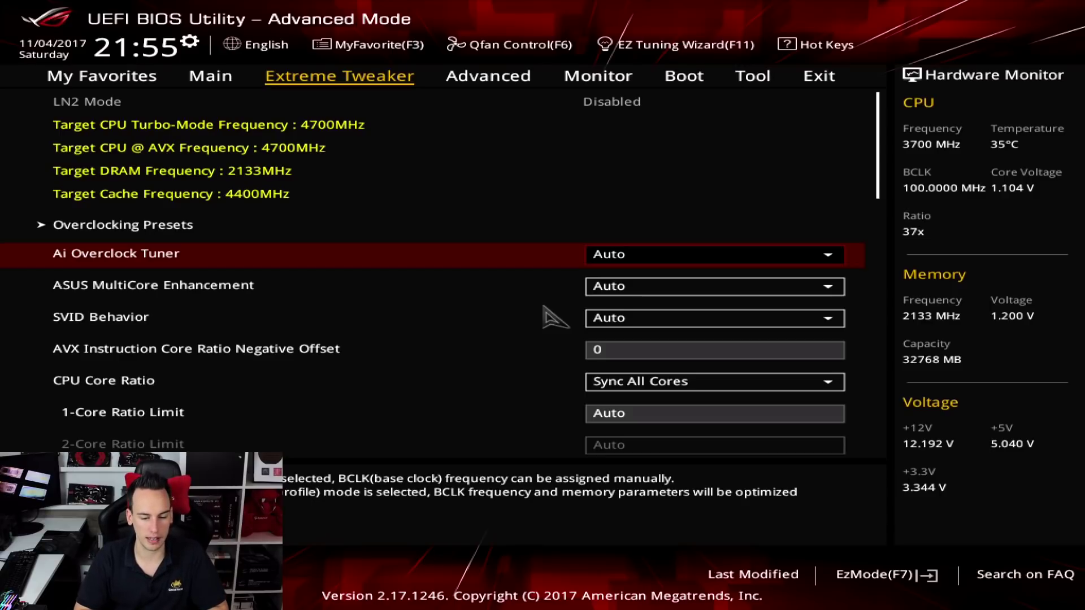
Switch Ai Overclock Tuner to XMP, decline the all-core enhancement notice, and save-and-reset with F10.
key("Return")
key("Down")
key("Down")
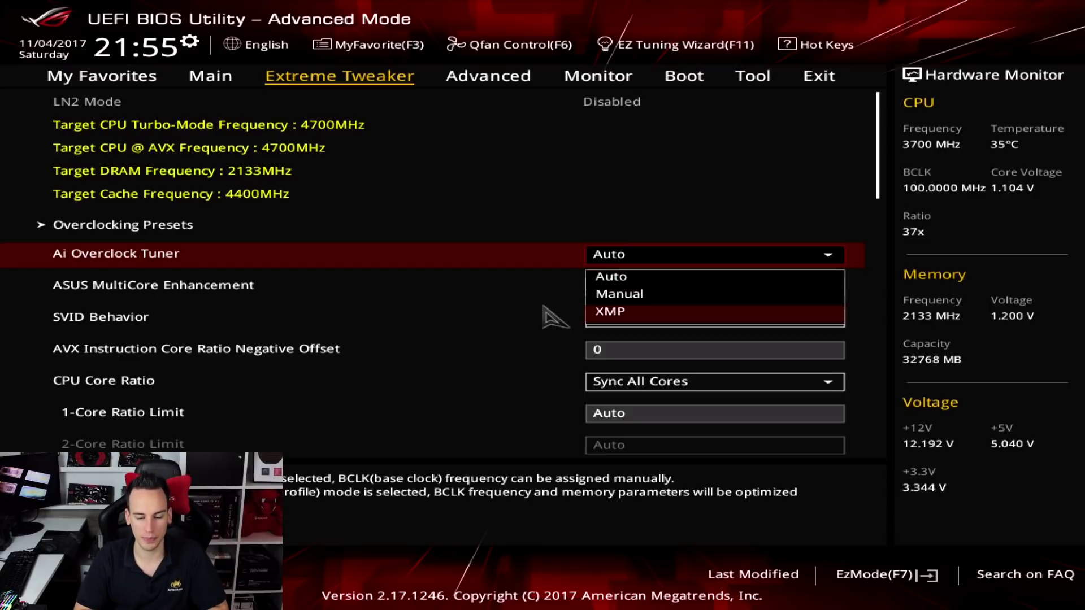
key("Return")
key("Right")
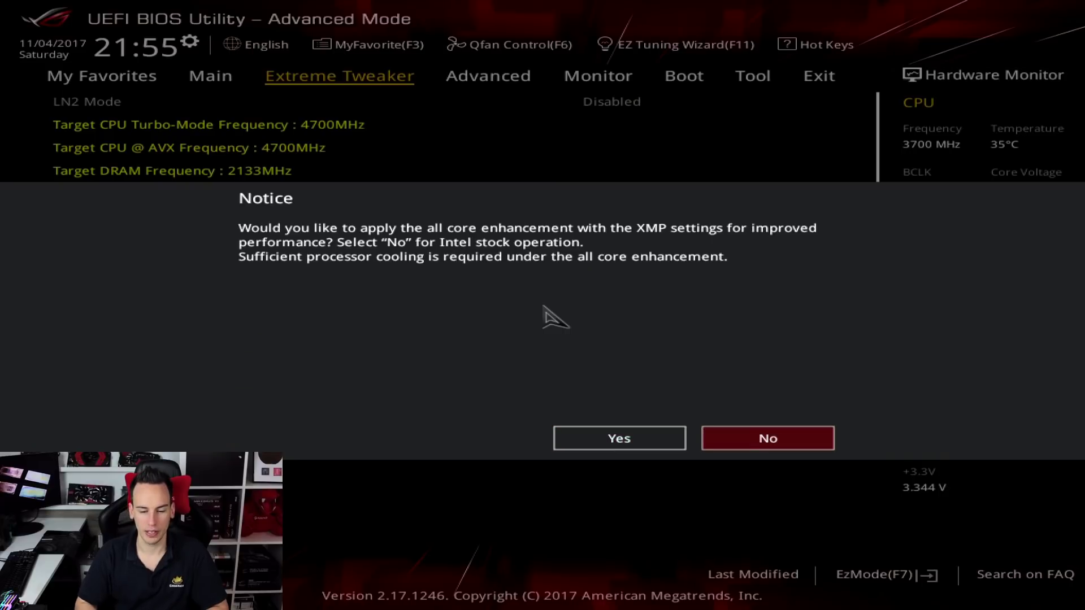
key("Return")
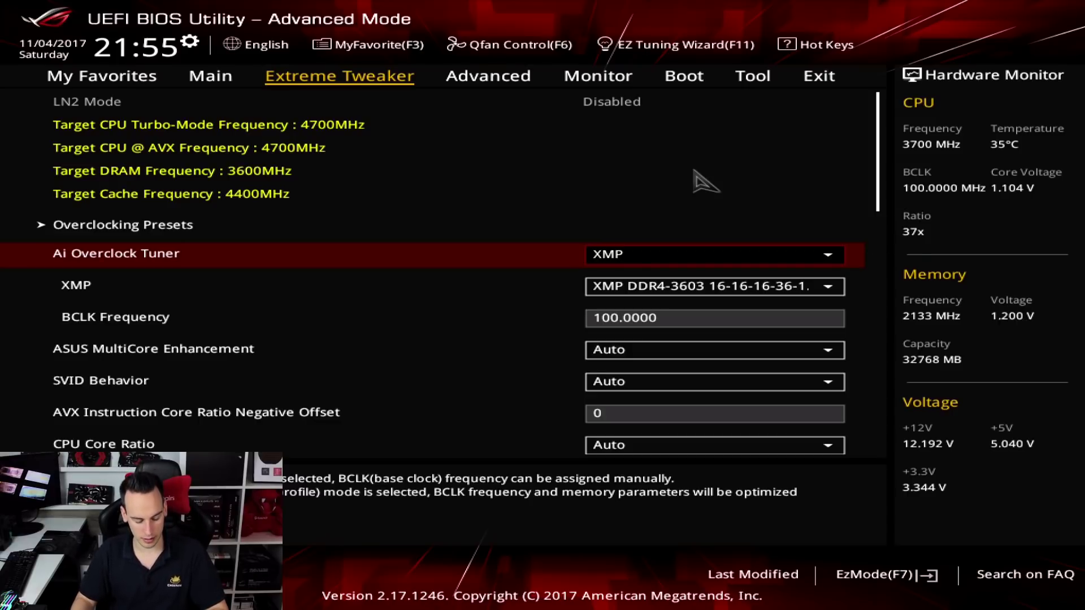
key("F10")
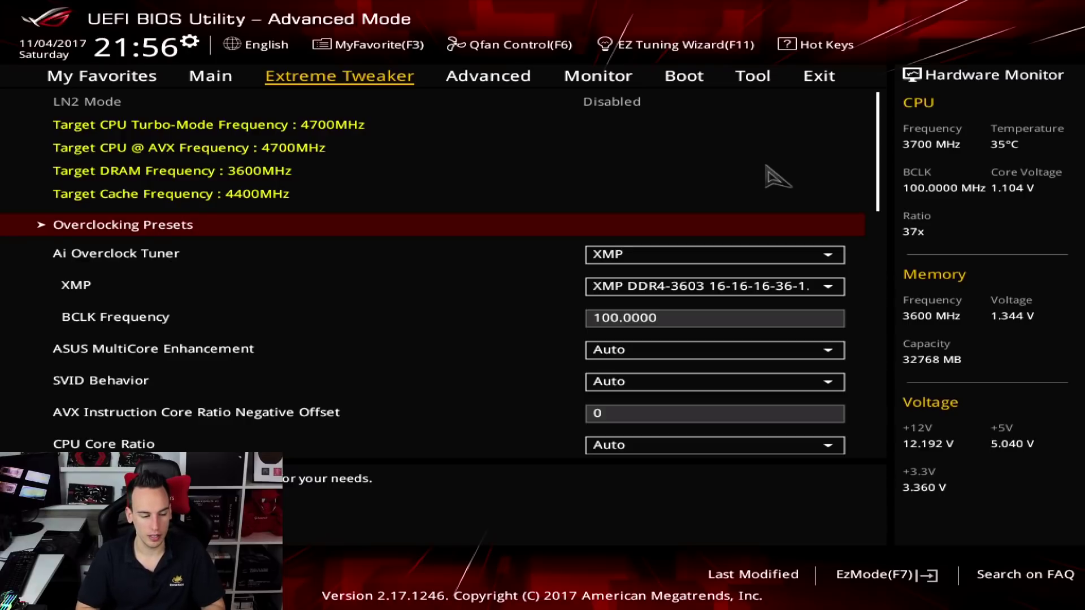
Set ASUS MultiCore Enhancement to Disabled.
key("Down")
key("Down")
key("Down")
key("Down")
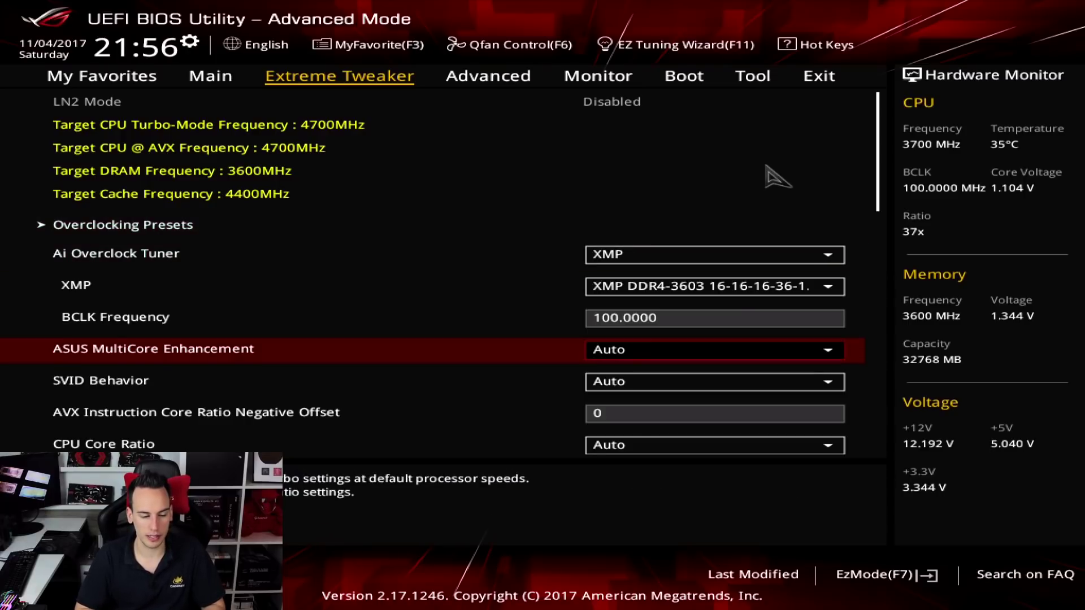
key("Return")
key("Down")
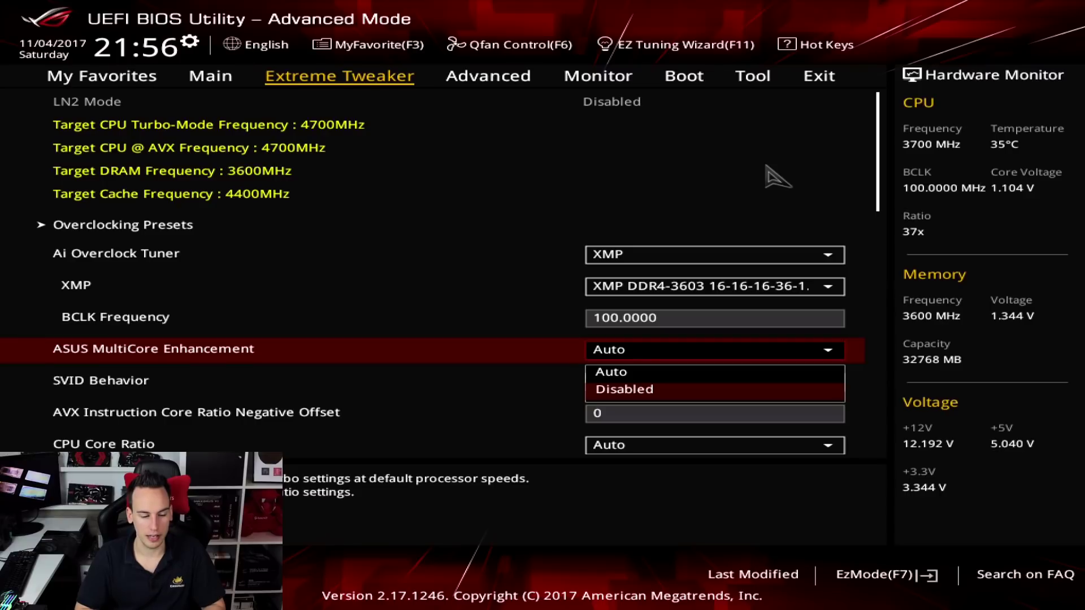
key("Return")
key("Down")
key("Down")
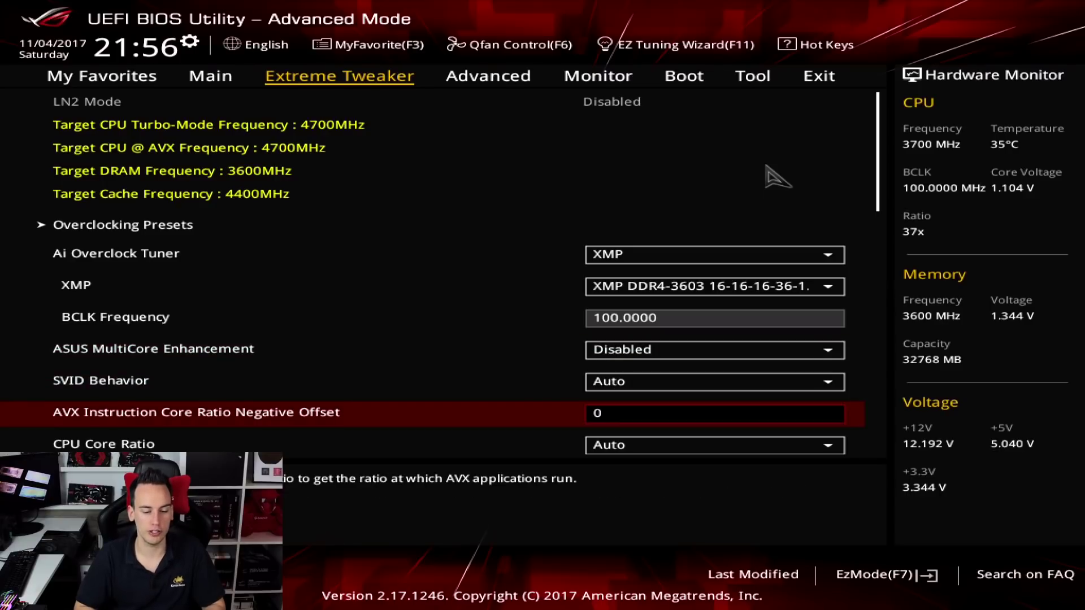
type("3")
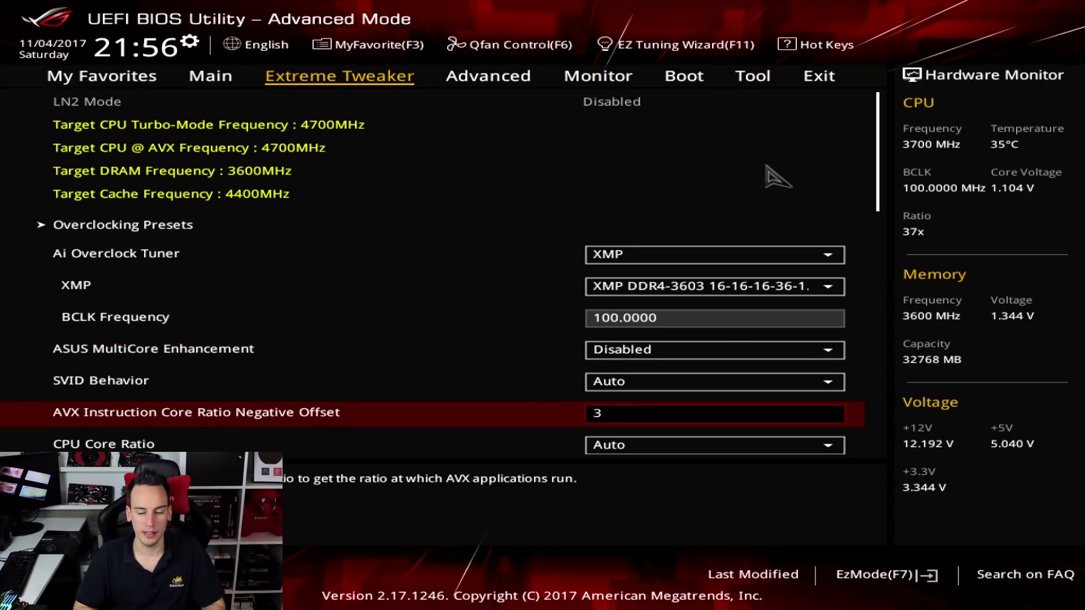
Commit an AVX Instruction Core Ratio Negative Offset of 3 for a 4400 MHz AVX target.
key("Return")
key("Up")
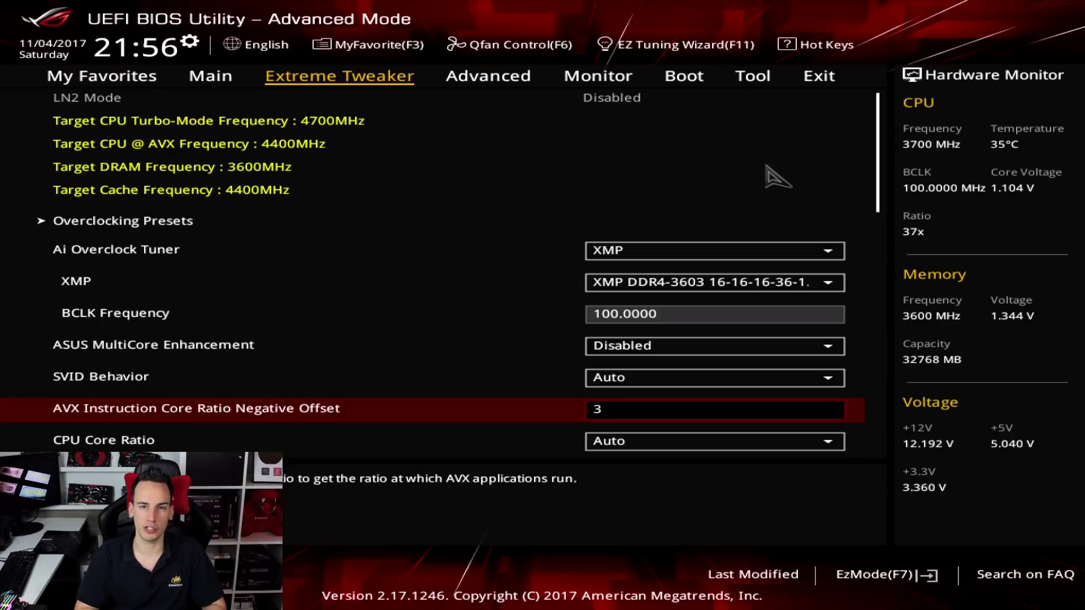
key("Down")
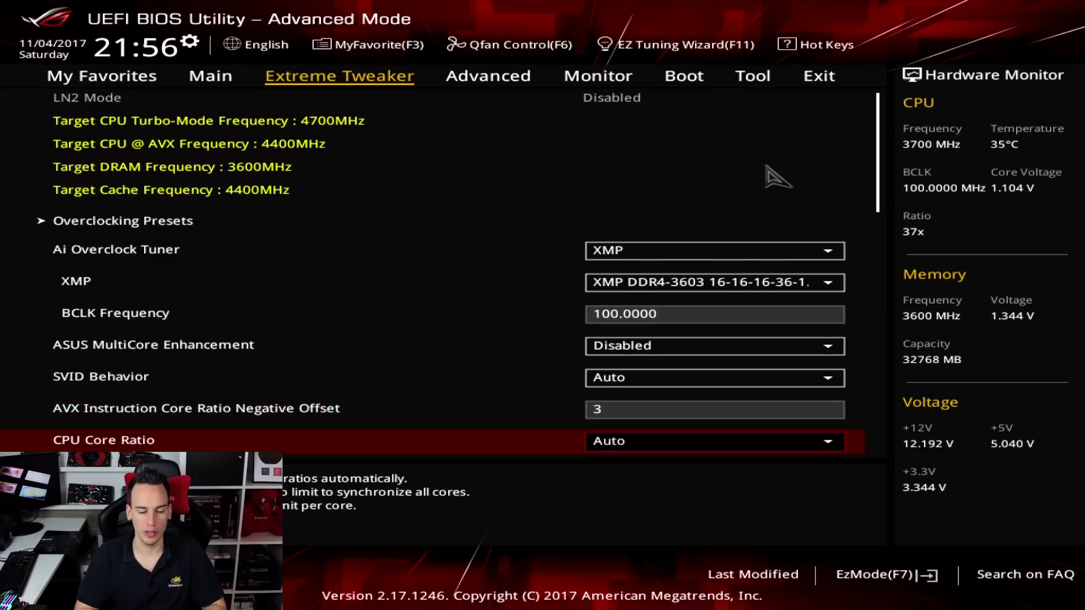
key("Down")
key("Up")
key("Up")
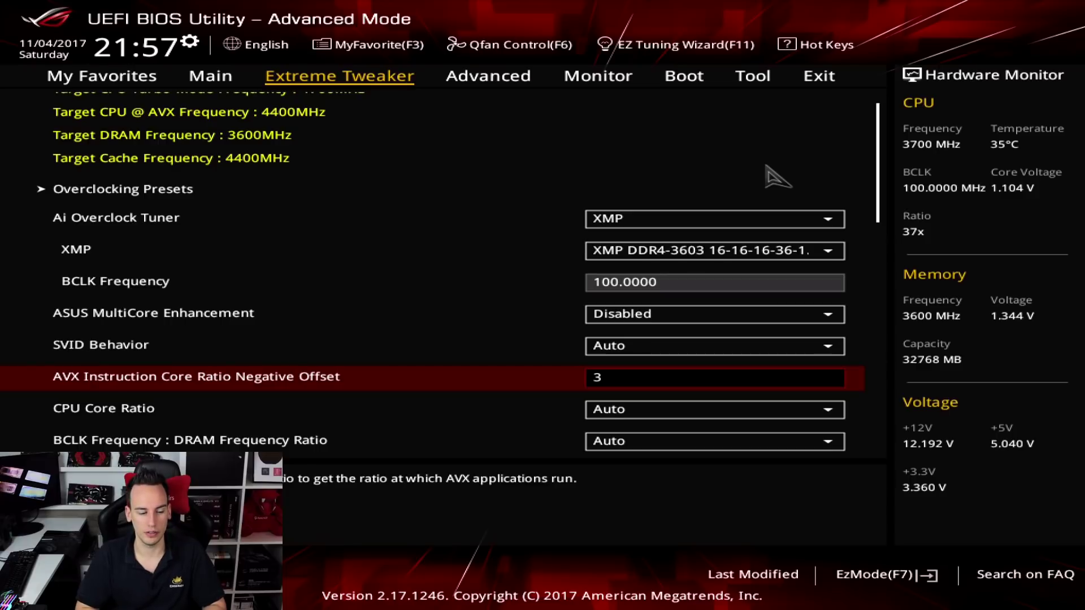
Set CPU Core Ratio to Sync All Cores with a 1-Core Ratio Limit of 50.
key("Down")
key("Return")
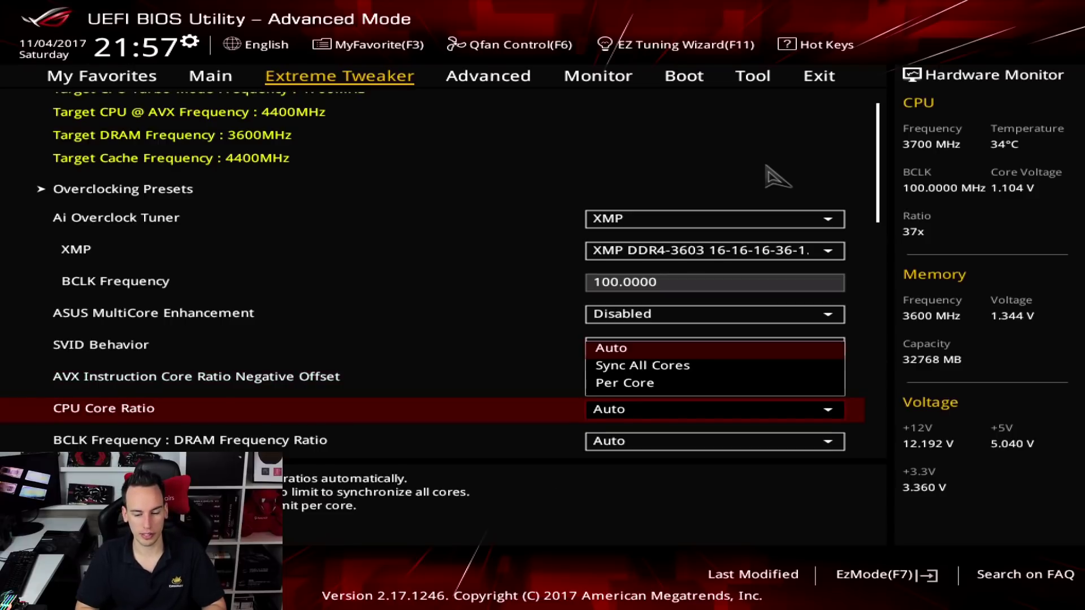
key("Down")
key("Return")
key("Down")
scroll(773, 176, "down", 3)
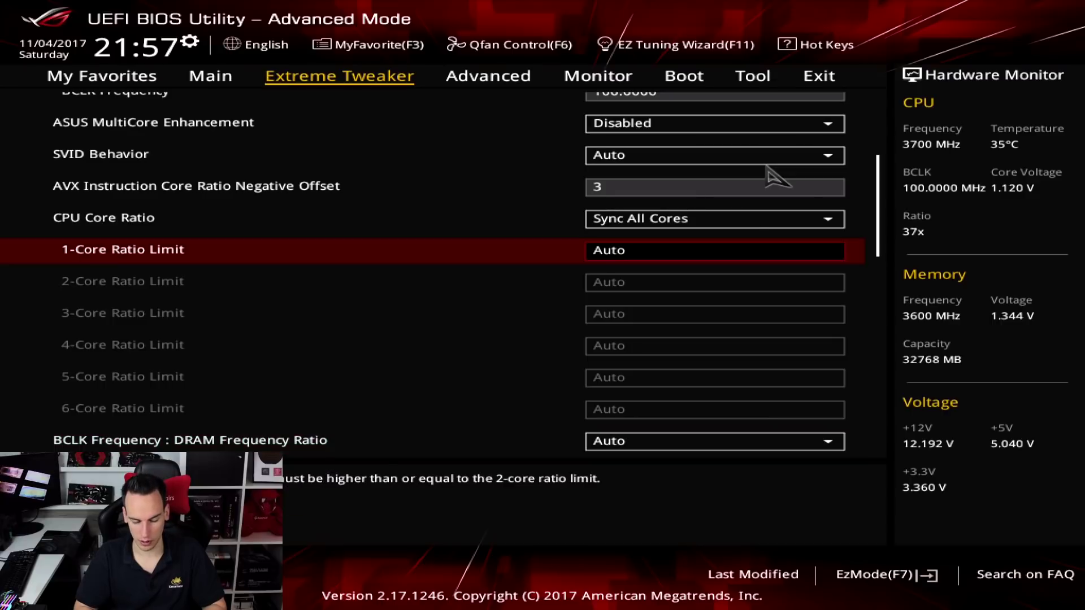
type("50")
key("Return")
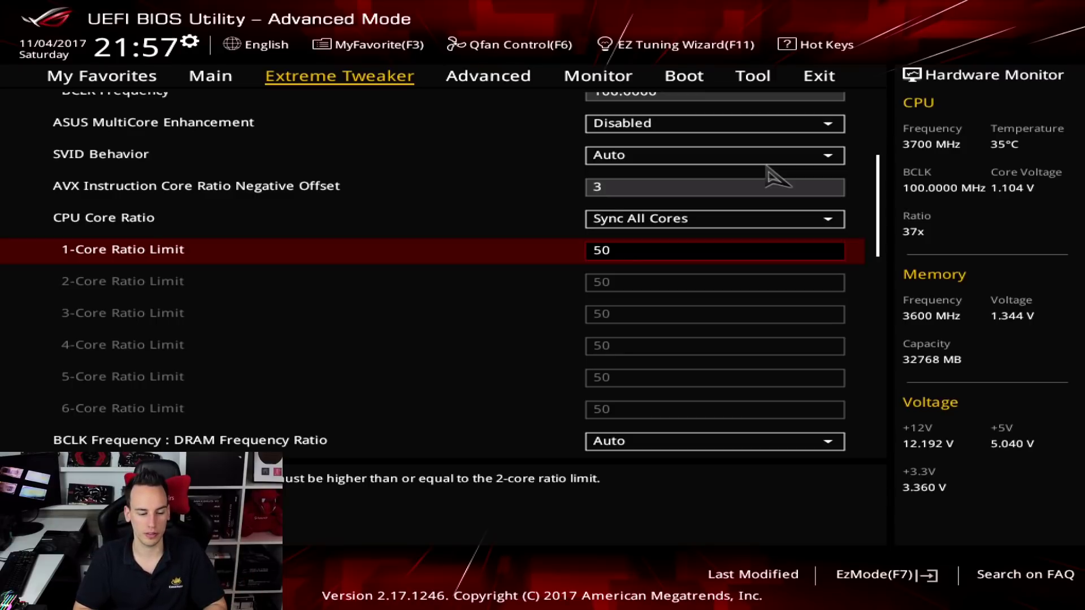
Set CPU SVID Support to Disabled.
key("Down")
key("Down")
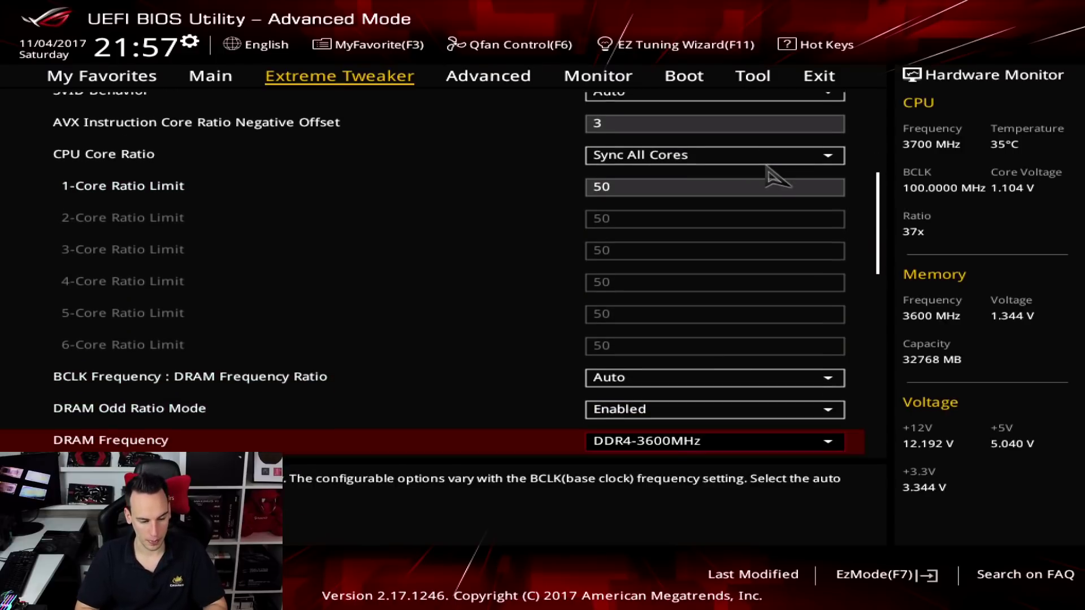
key("Down")
key("Down")
key("Down")
key("Return")
key("Down")
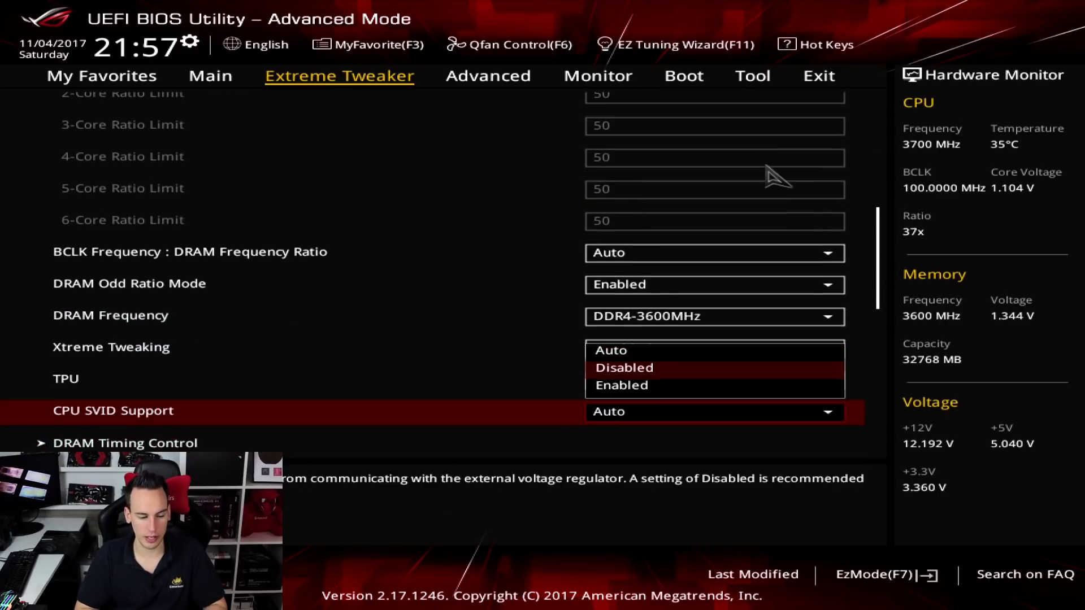
key("Return")
key("Down")
key("Down")
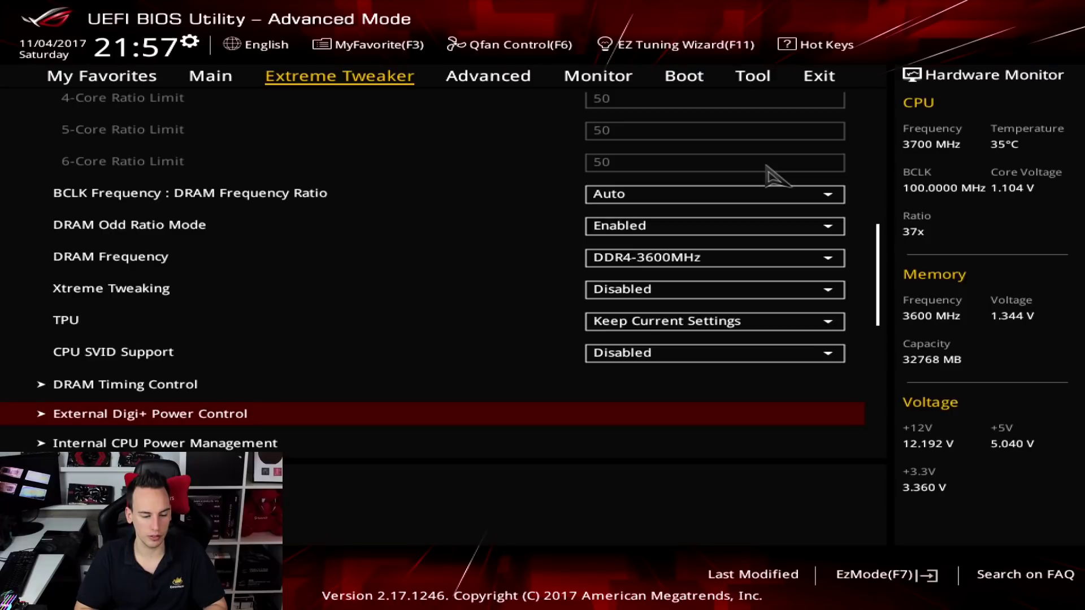
In External Digi+ Power Control, set CPU Load-line Calibration to Level 6.
key("Return")
key("Return")
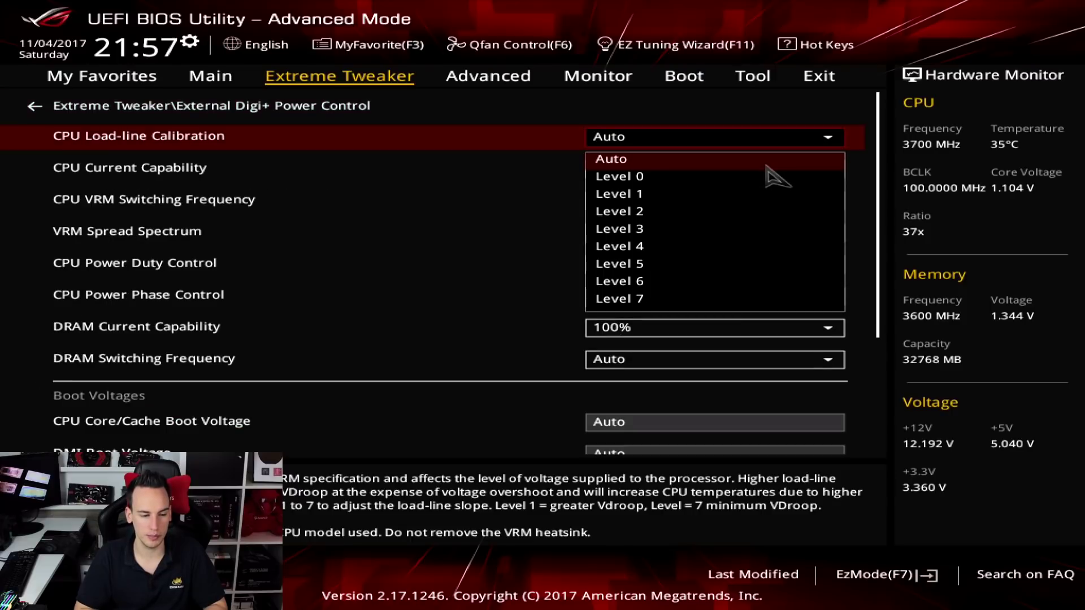
key("Down")
key("Down")
key("Down")
key("Down")
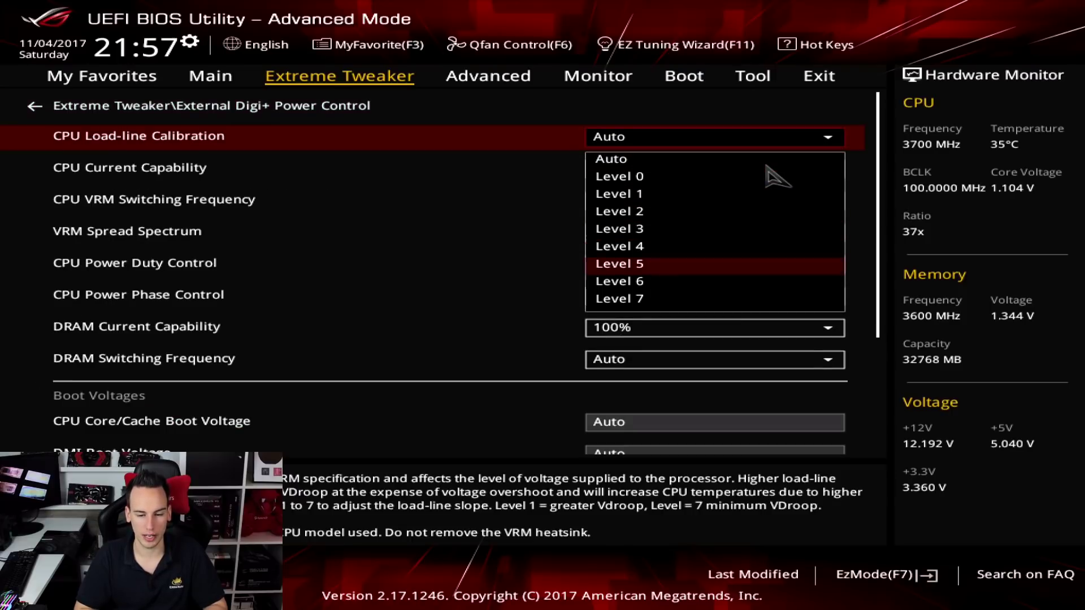
key("Down")
key("Down")
key("Return")
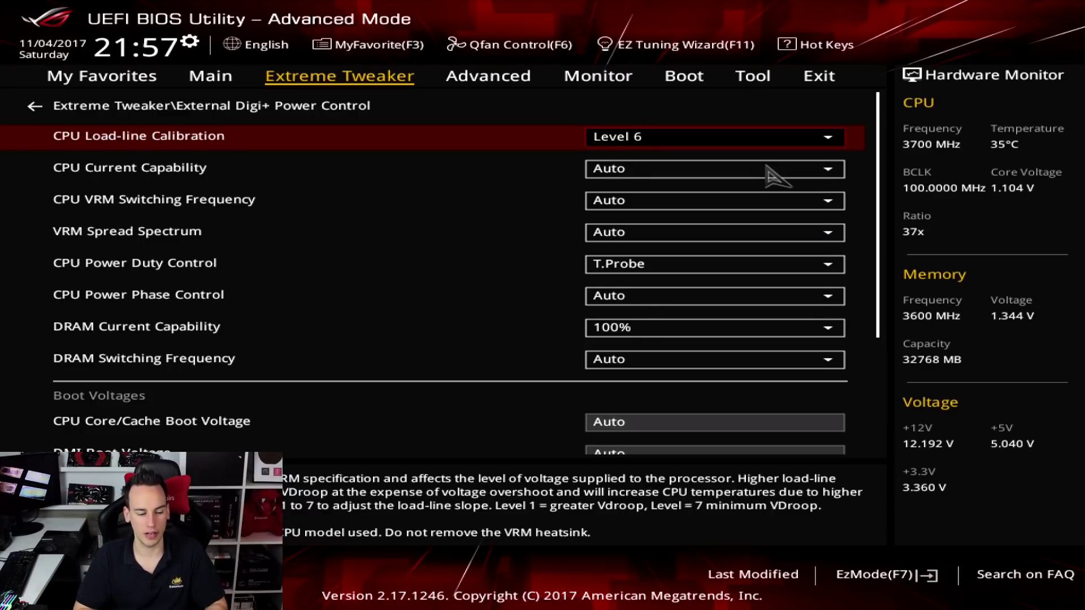
In Internal CPU Power Management, raise the long- and short-duration package power limits to 4095.
key("Escape")
key("Down")
key("Down")
key("Down")
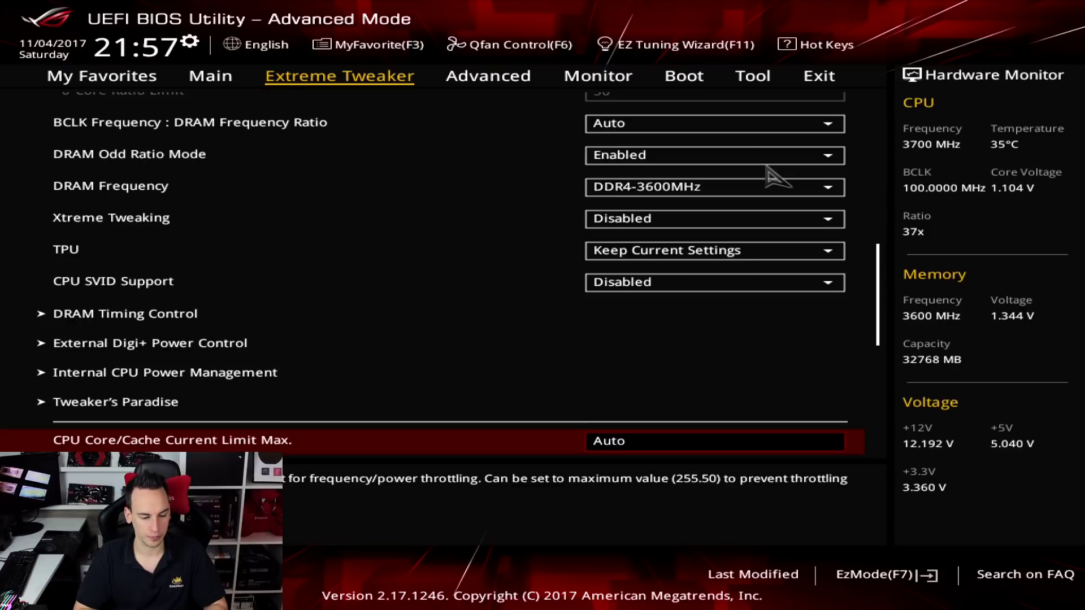
key("Up")
key("Up")
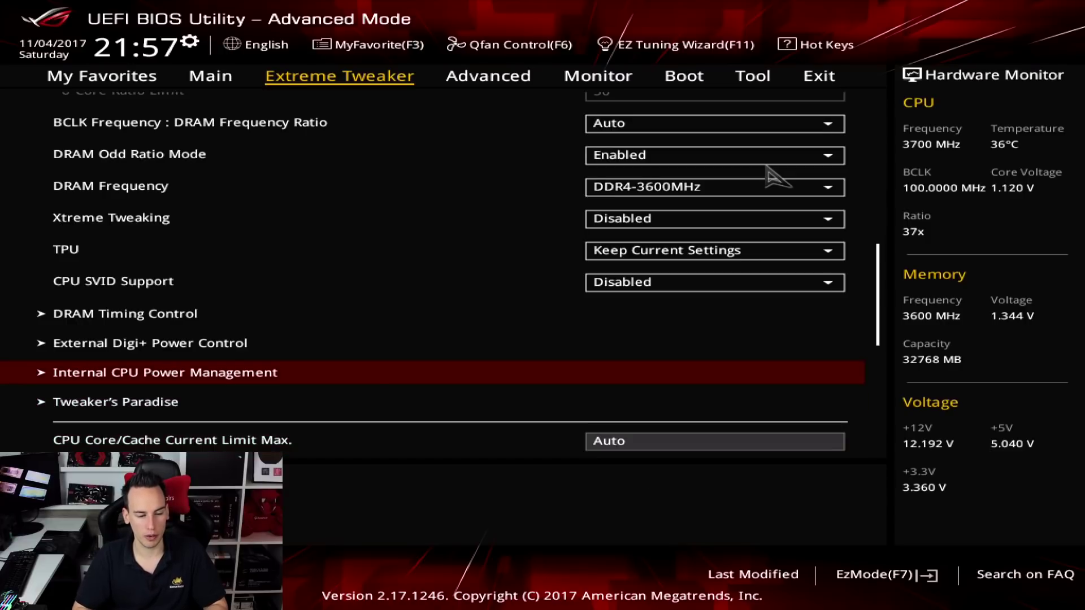
key("Return")
key("Down")
key("Down")
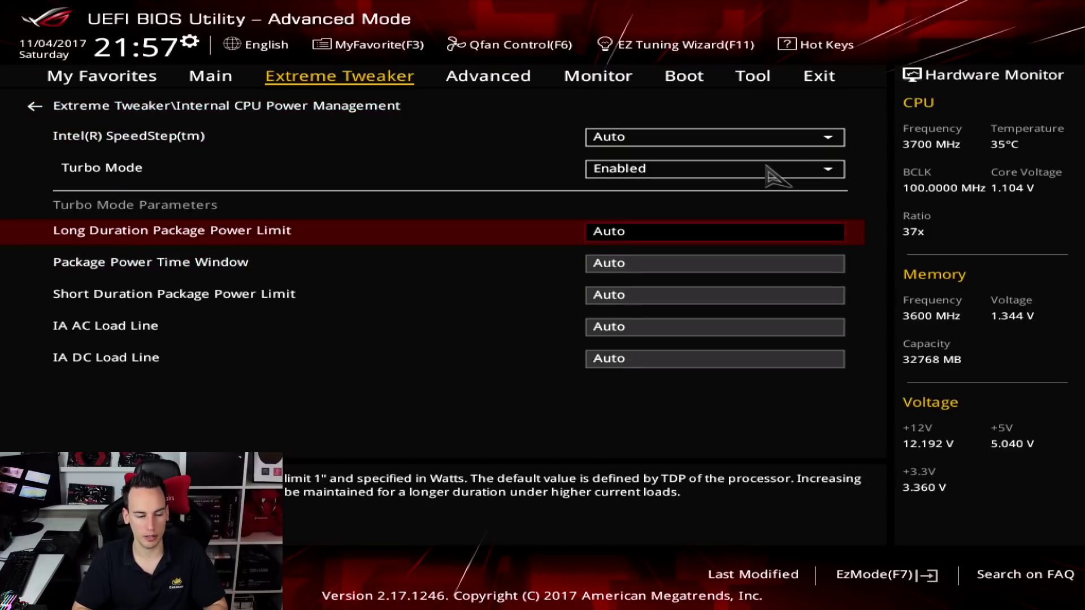
type("4095")
key("Return")
key("Down")
type("55555")
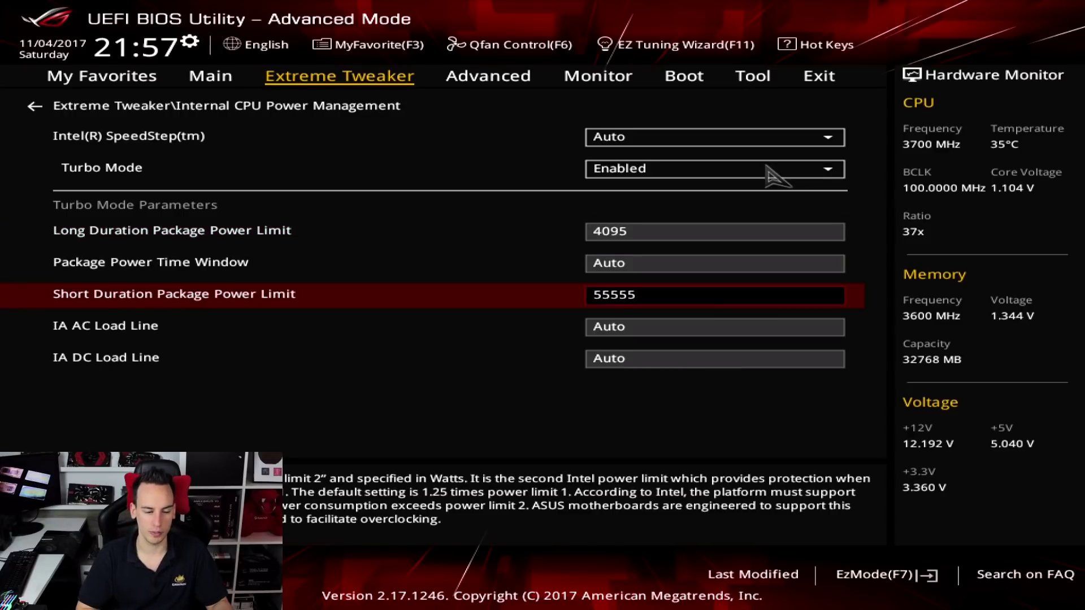
key("Return")
key("Escape")
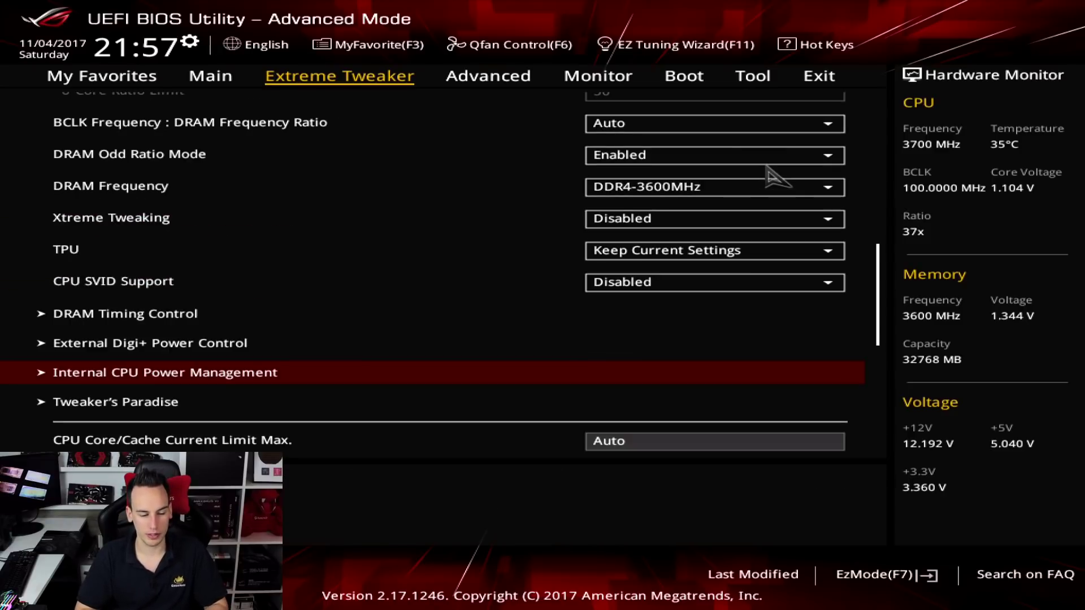
Set CPU Core/Cache Current Limit Max. to its 255.50 maximum.
key("Down")
key("Down")
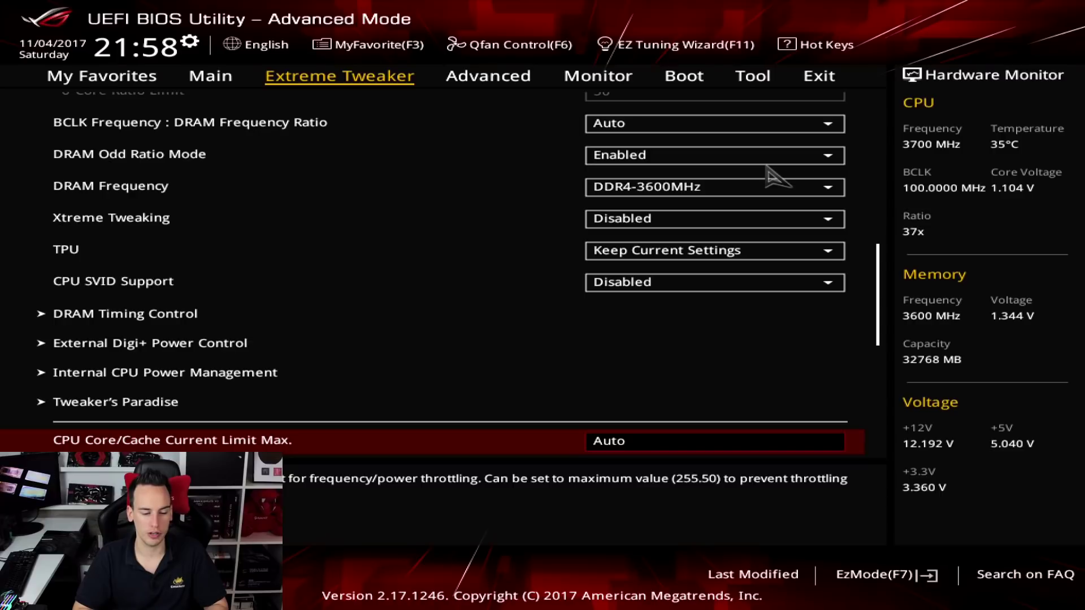
type("55555")
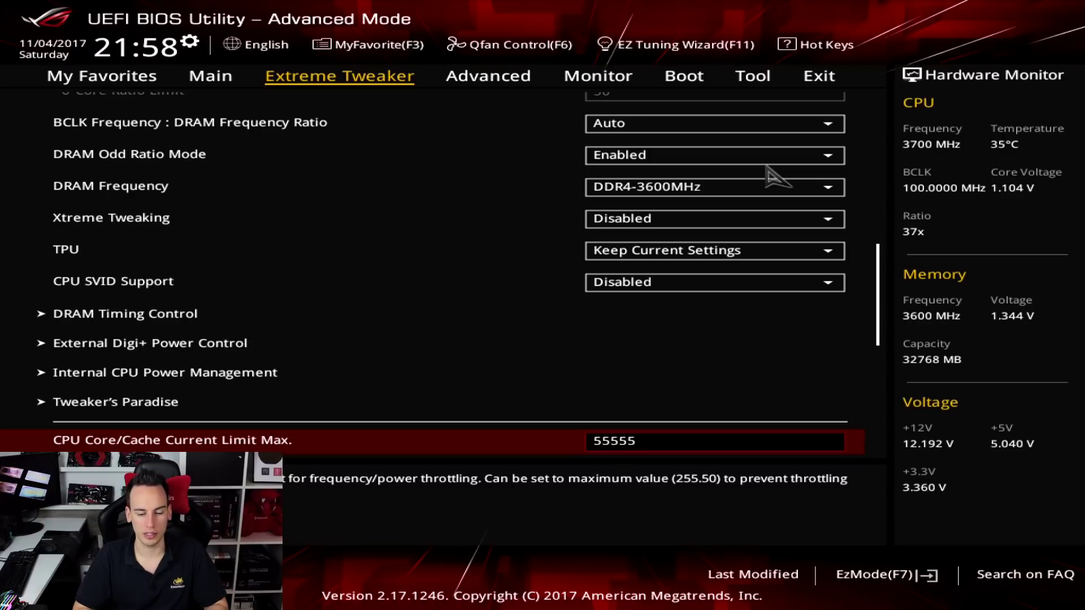
type("55")
key("Return")
key("Up")
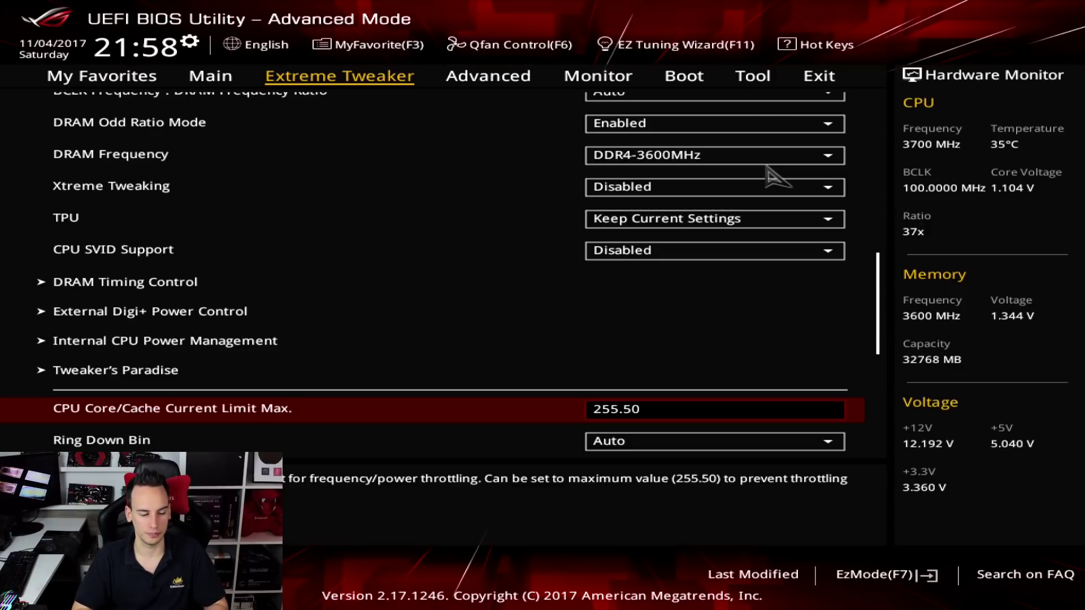
Set both Min. and Max CPU Cache Ratio to 42.
key("Down")
key("Down")
key("Down")
key("Up")
key("Up")
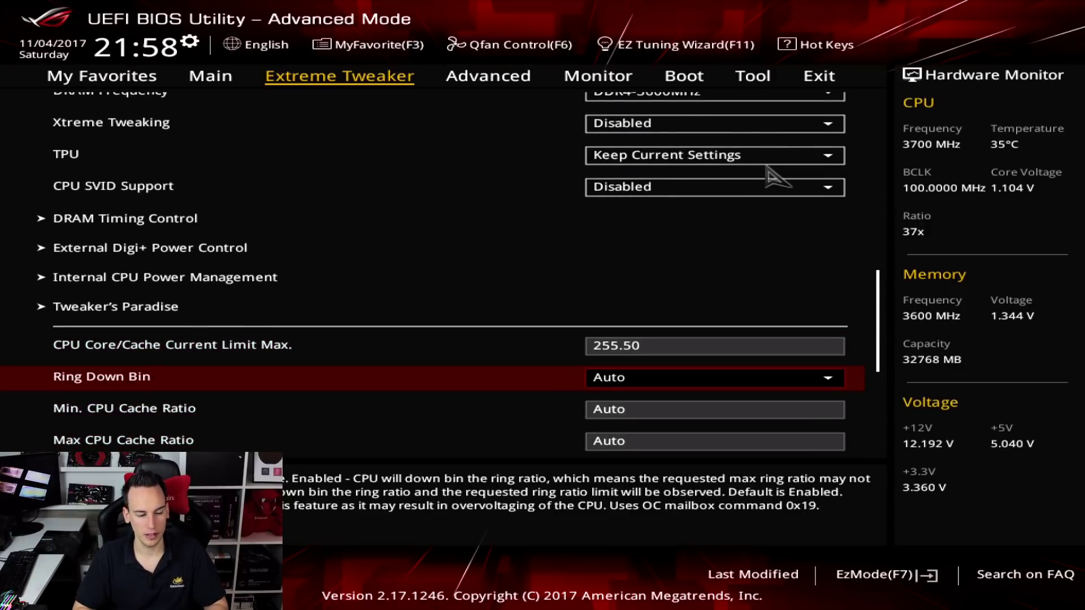
key("Down")
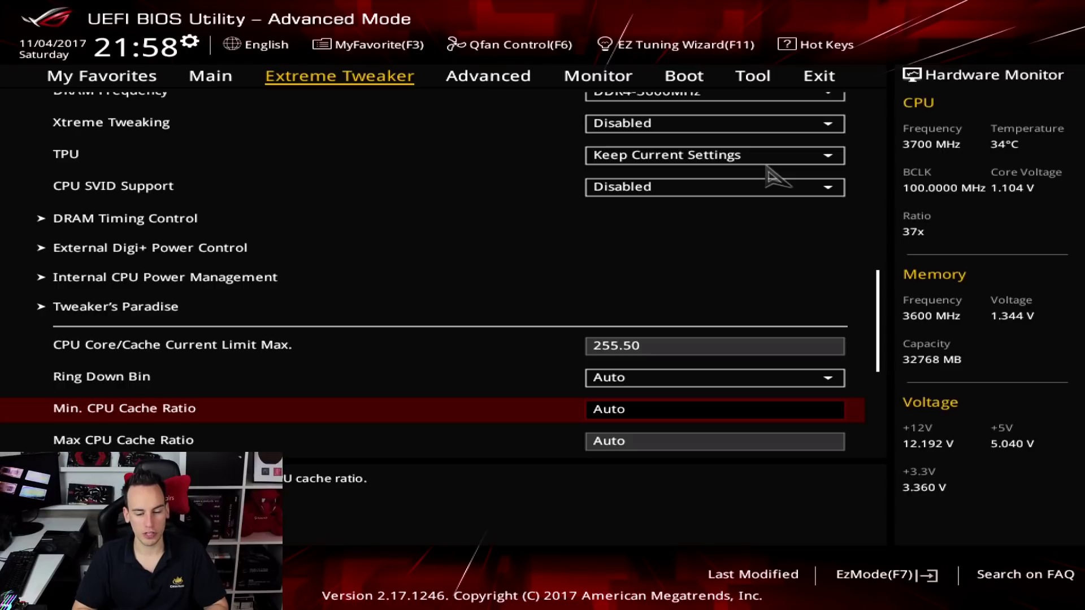
type("42")
key("Down")
type("2")
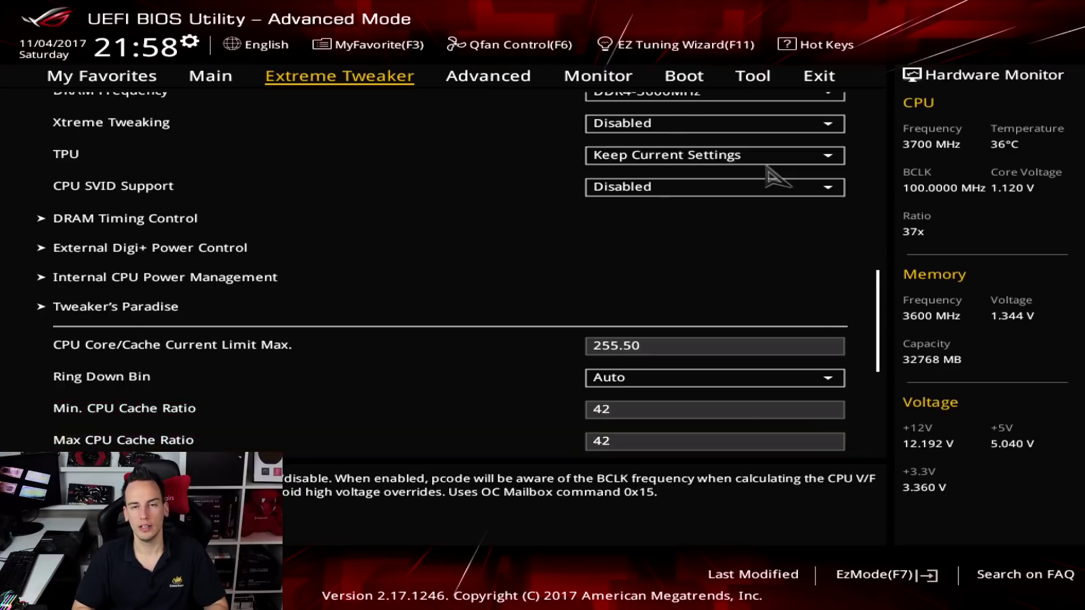
key("Down")
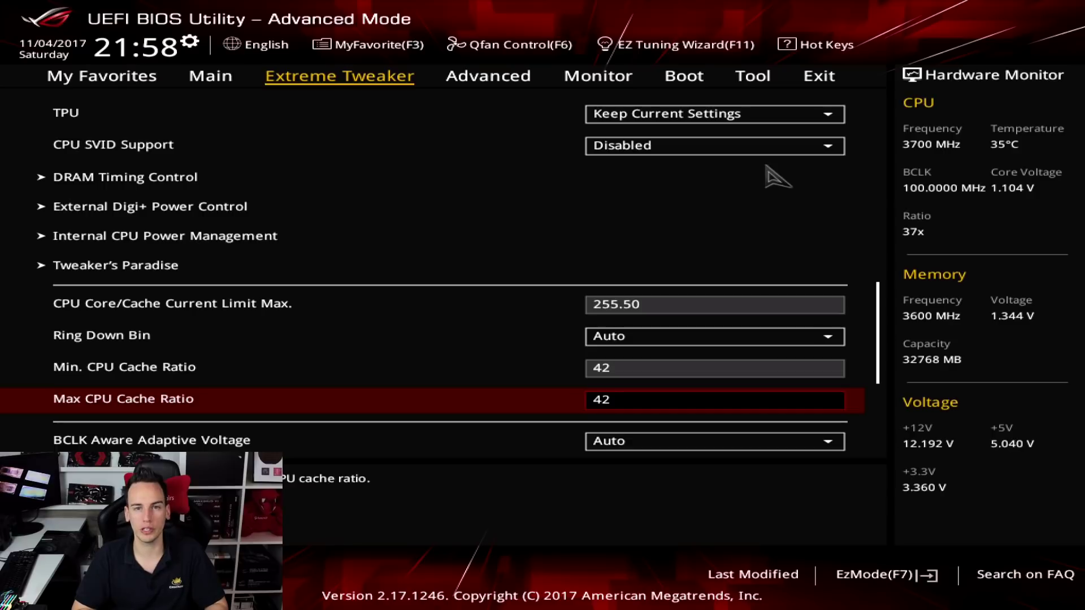
Set BCLK Aware Adaptive Voltage to Disabled.
key("Down")
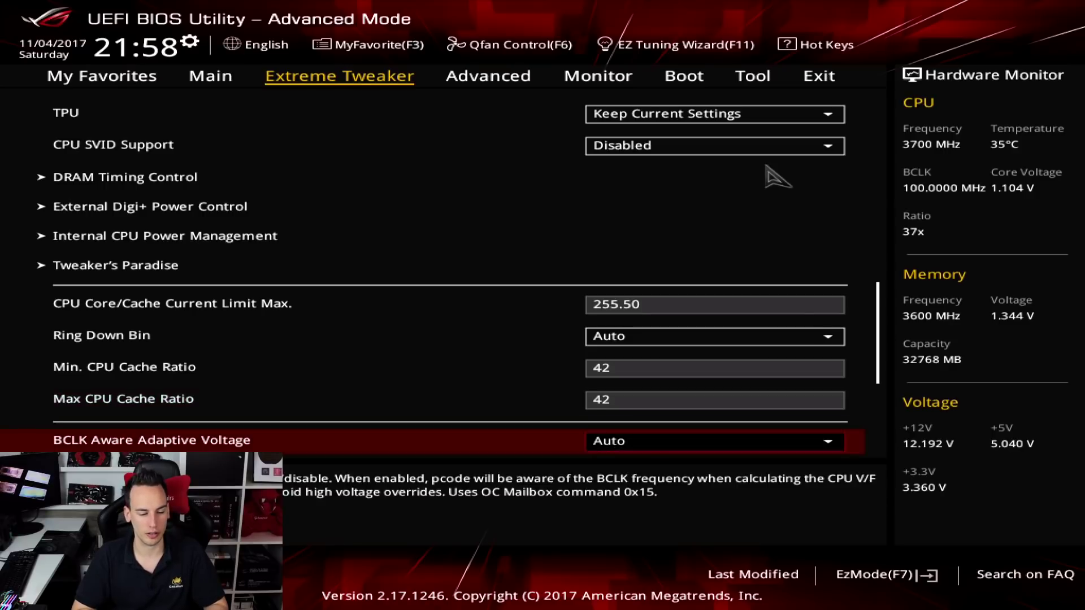
key("Down")
key("Down")
key("Up")
key("Up")
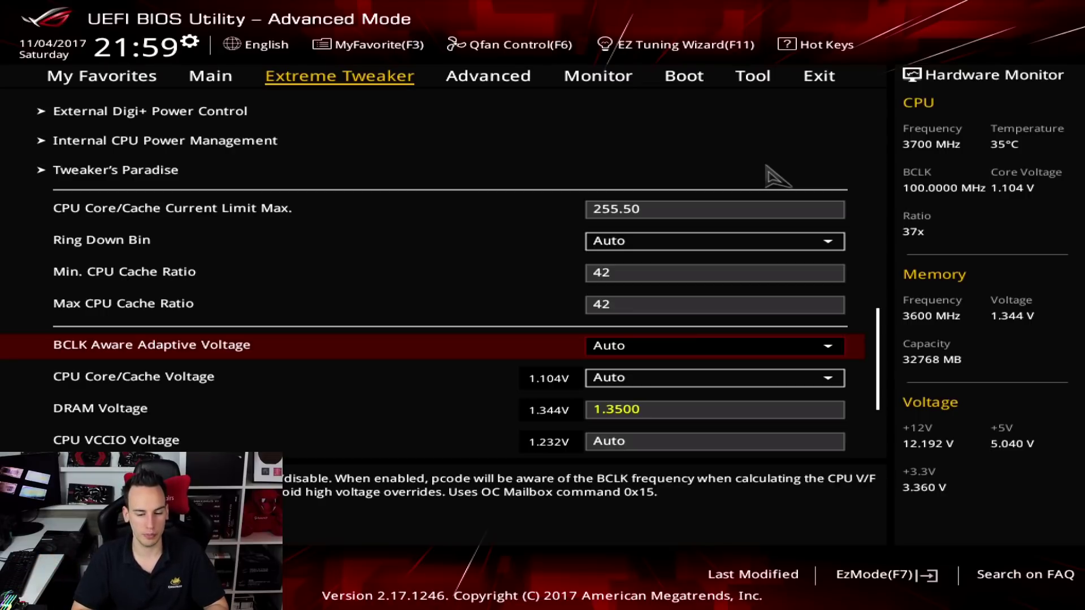
key("Return")
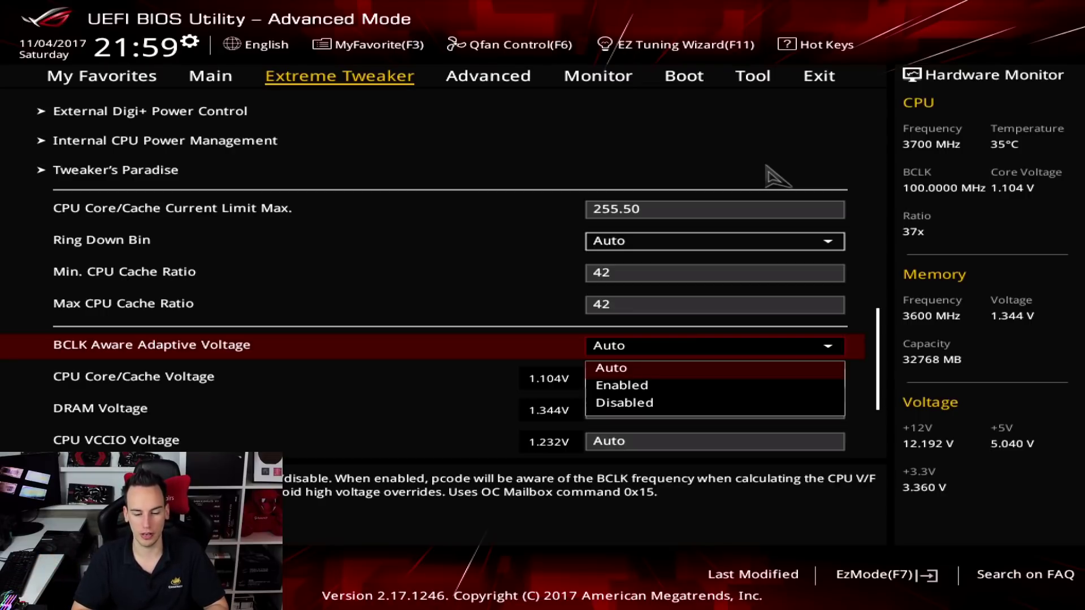
key("Down")
key("Down")
key("Return")
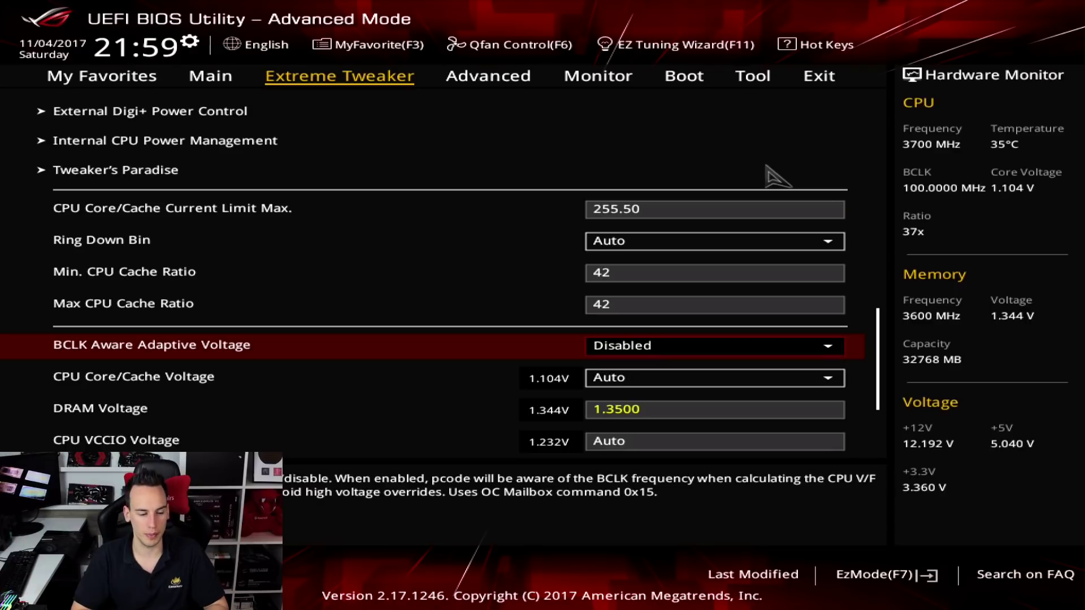
Put CPU Core/Cache Voltage in Manual Mode with a 1.350 V core voltage override.
key("Down")
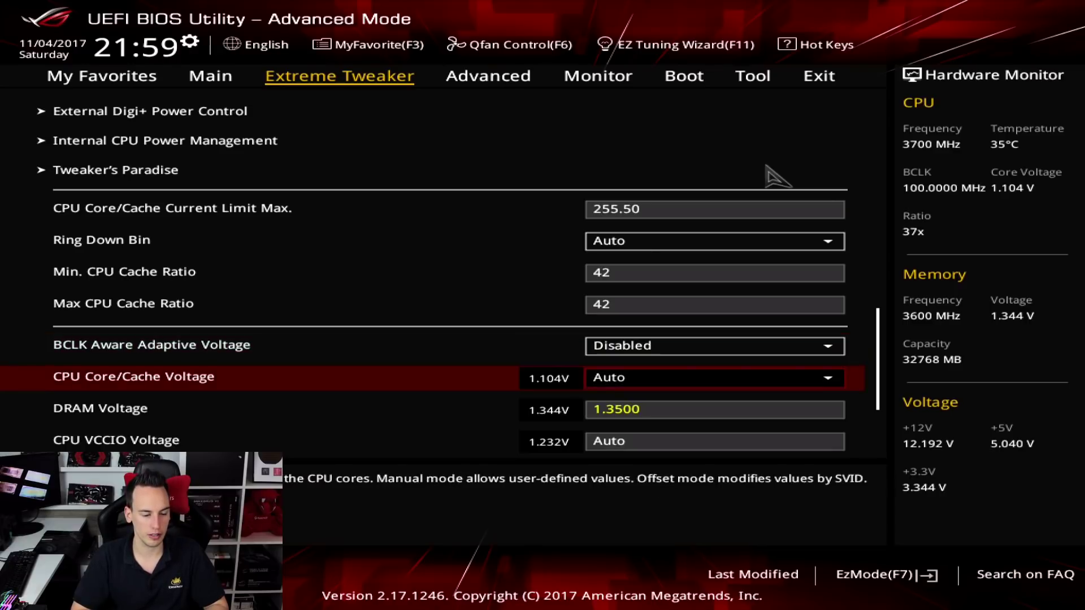
key("Return")
key("Down")
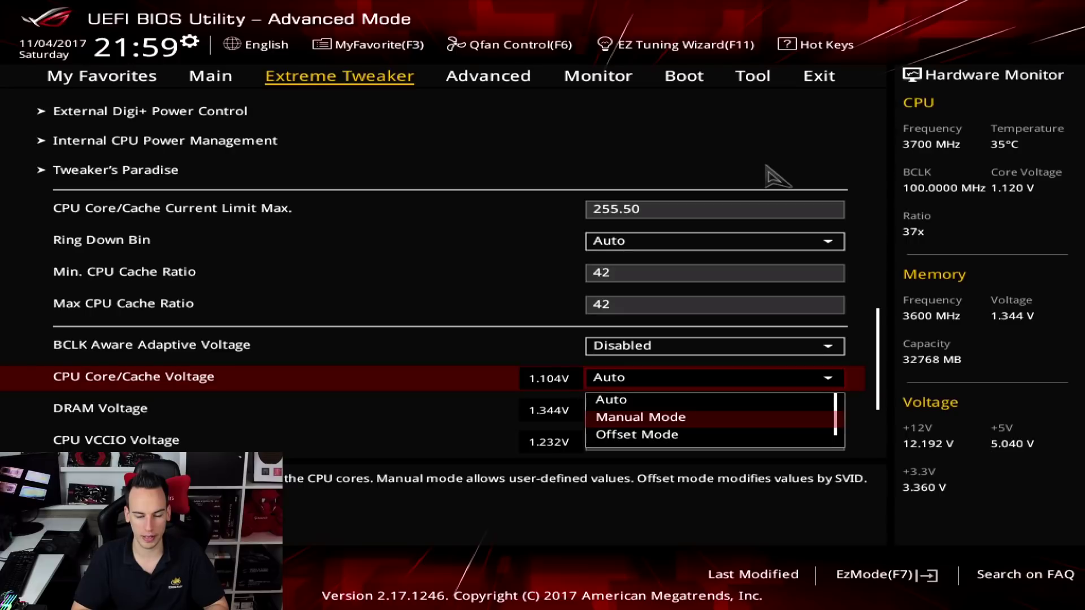
key("Return")
key("Down")
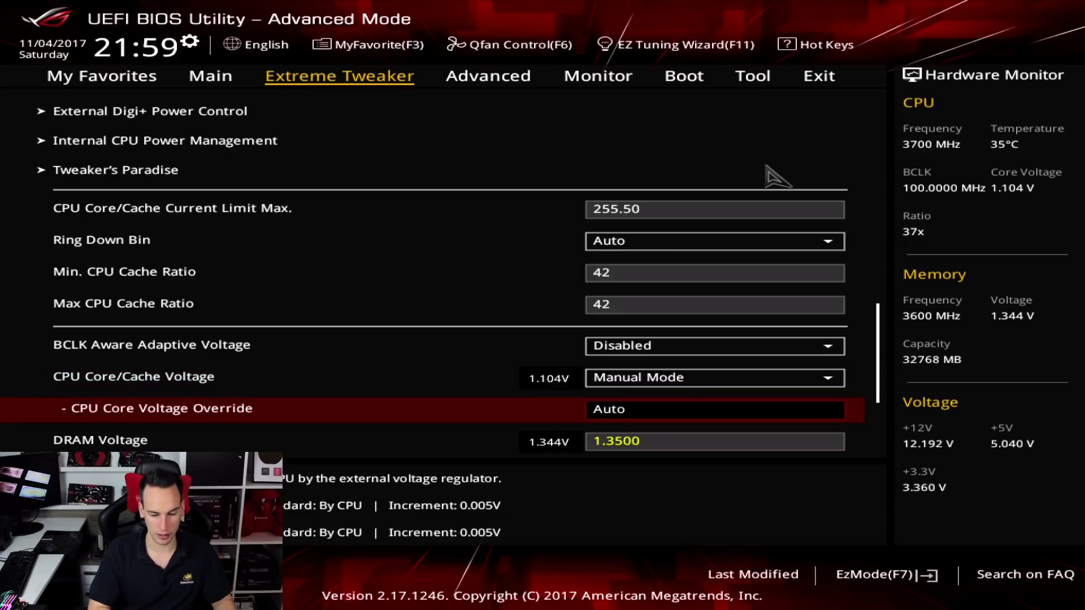
type("1.35")
key("Return")
Review the DRAM (1.3500), VCCIO and System Agent voltages, leaving them unchanged.
key("Down")
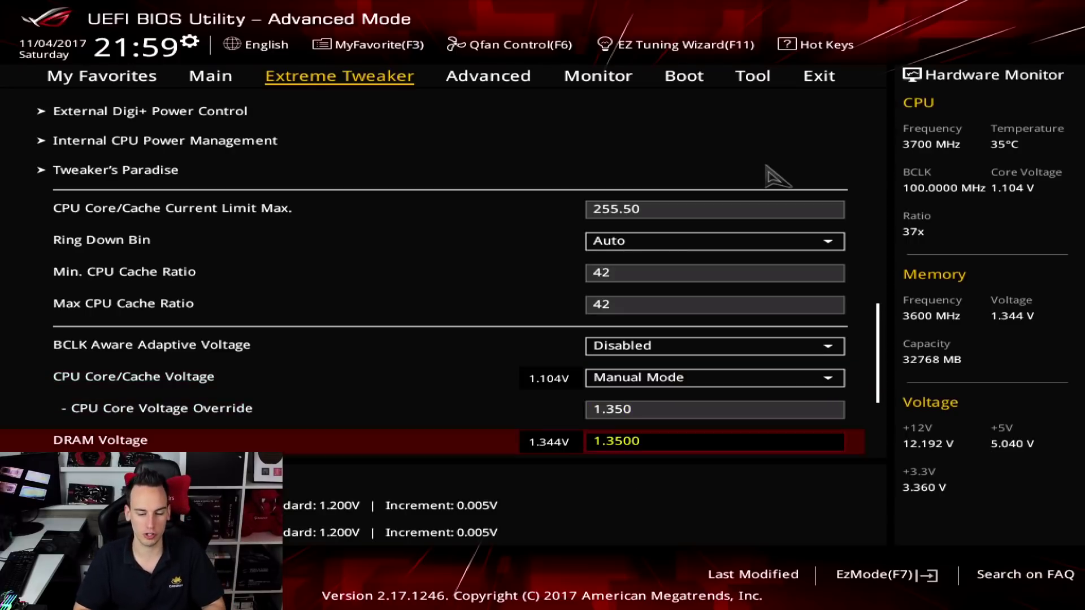
key("Down")
key("Up")
key("Up")
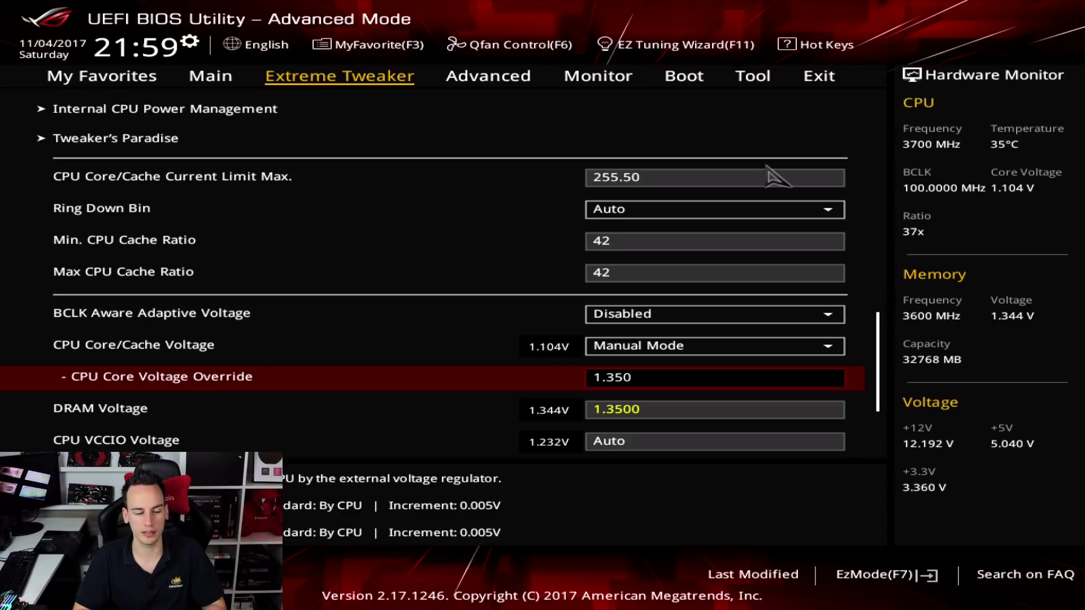
key("Down")
key("Down")
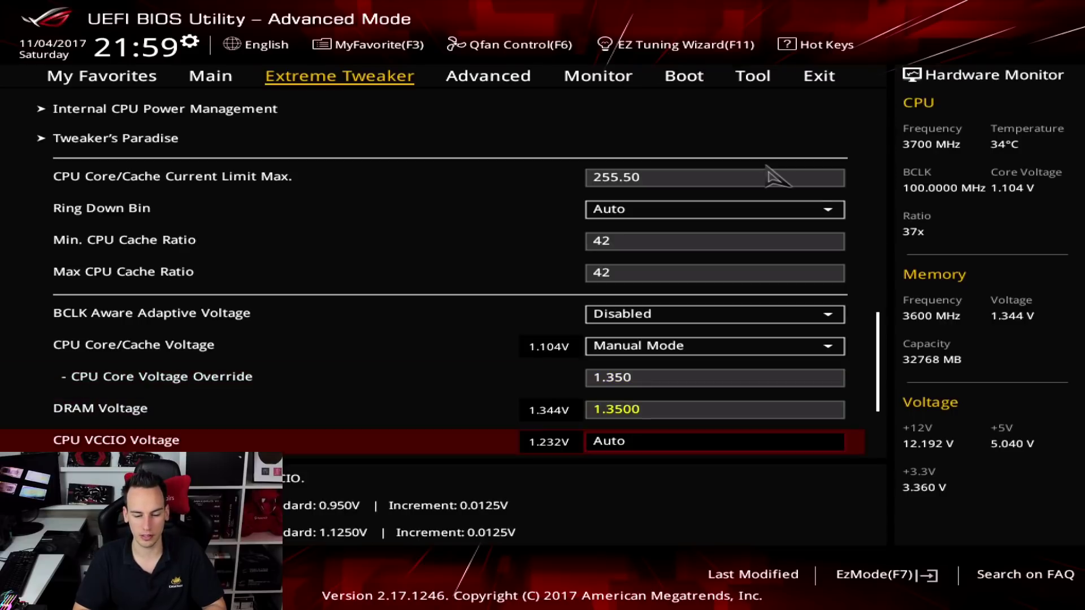
key("Down")
key("Up")
key("Up")
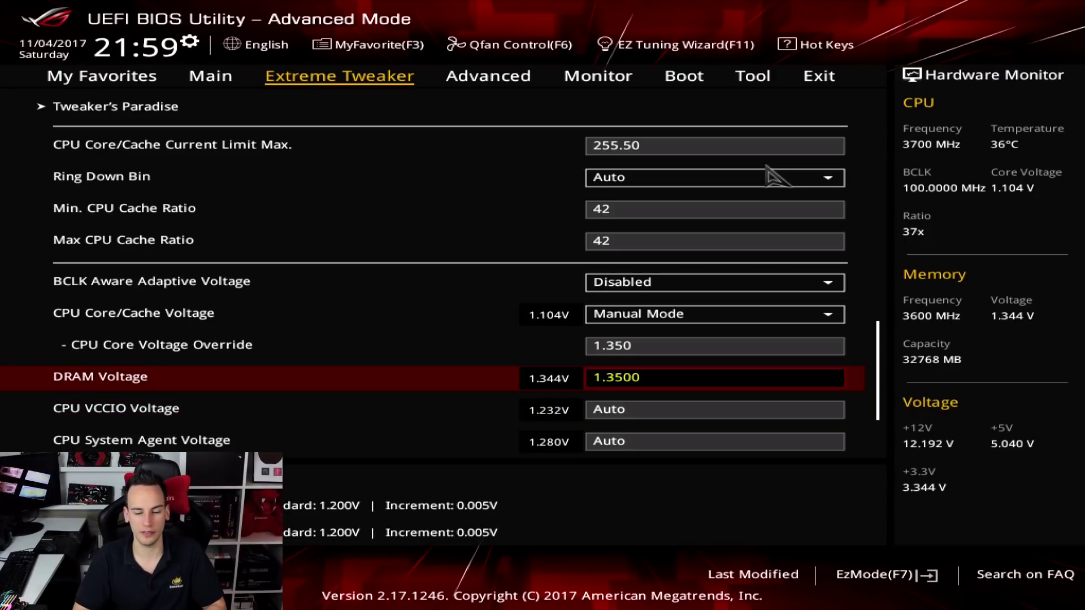
key("Up")
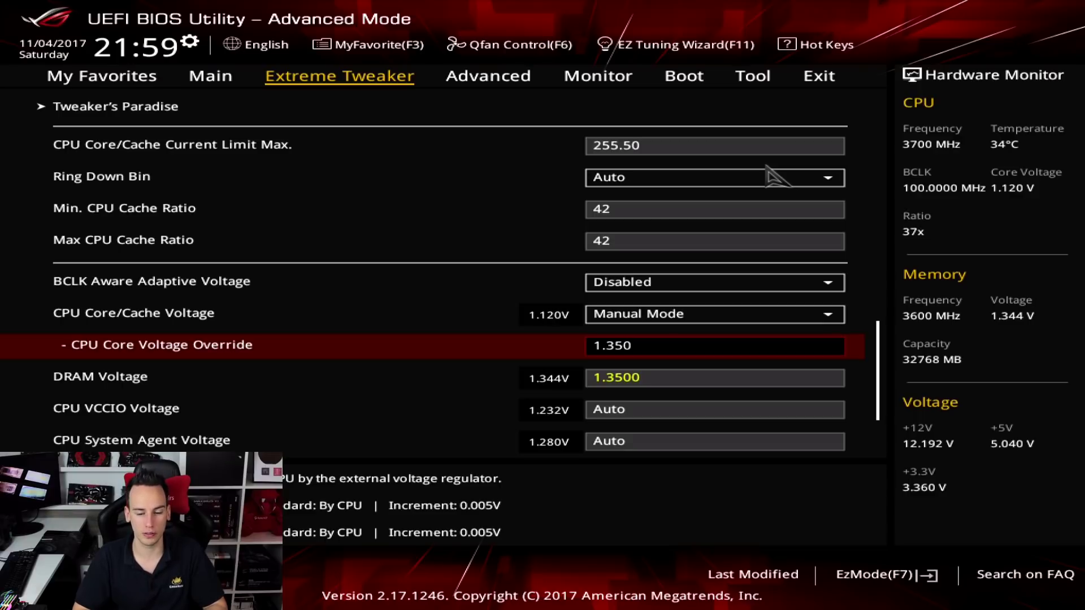
key("Down")
key("Down")
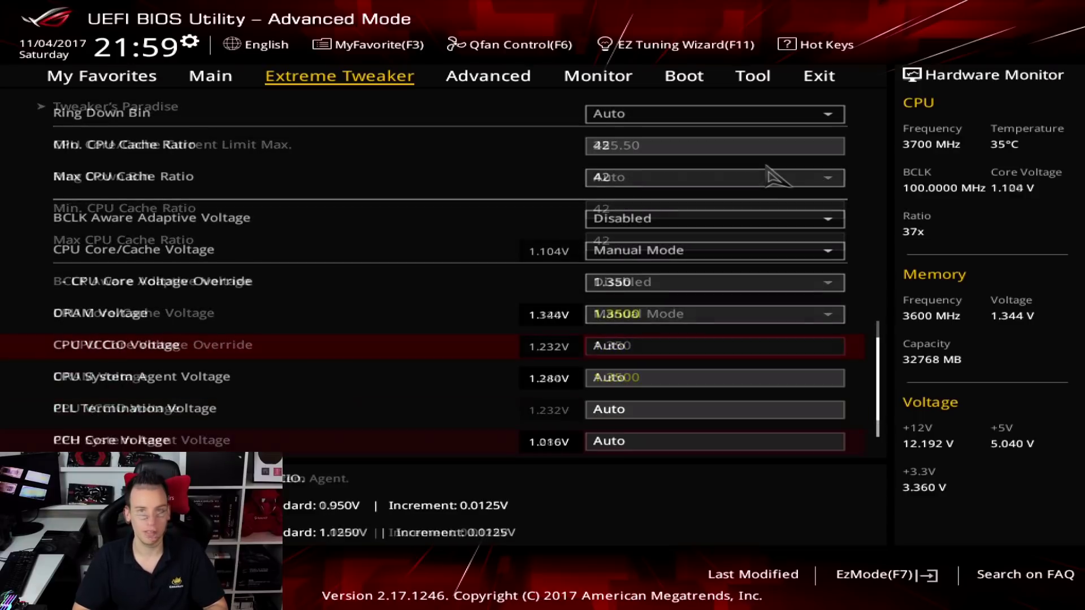
key("Down")
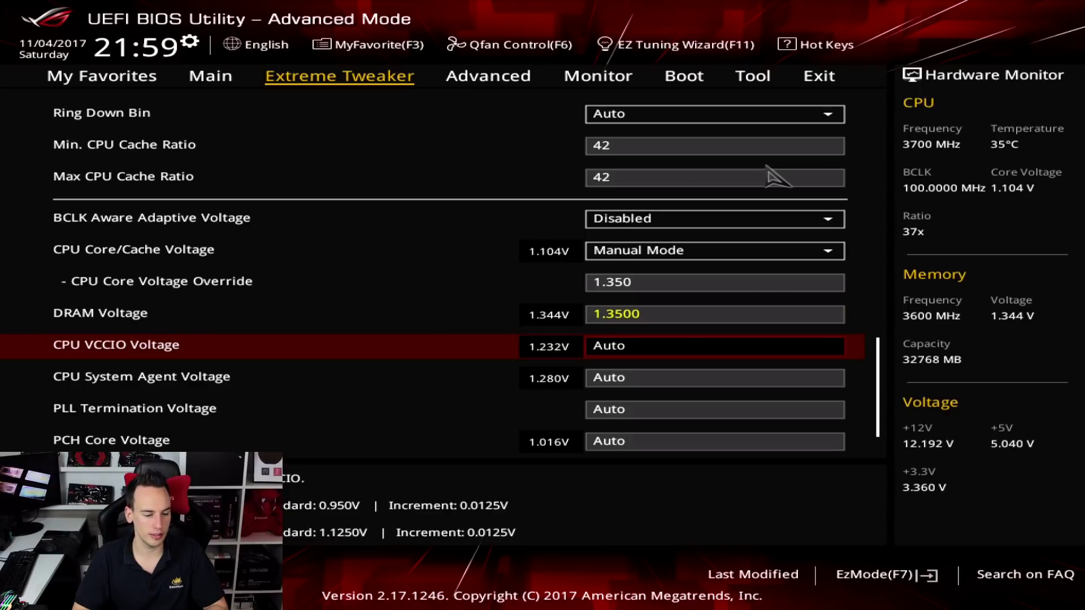
key("Down")
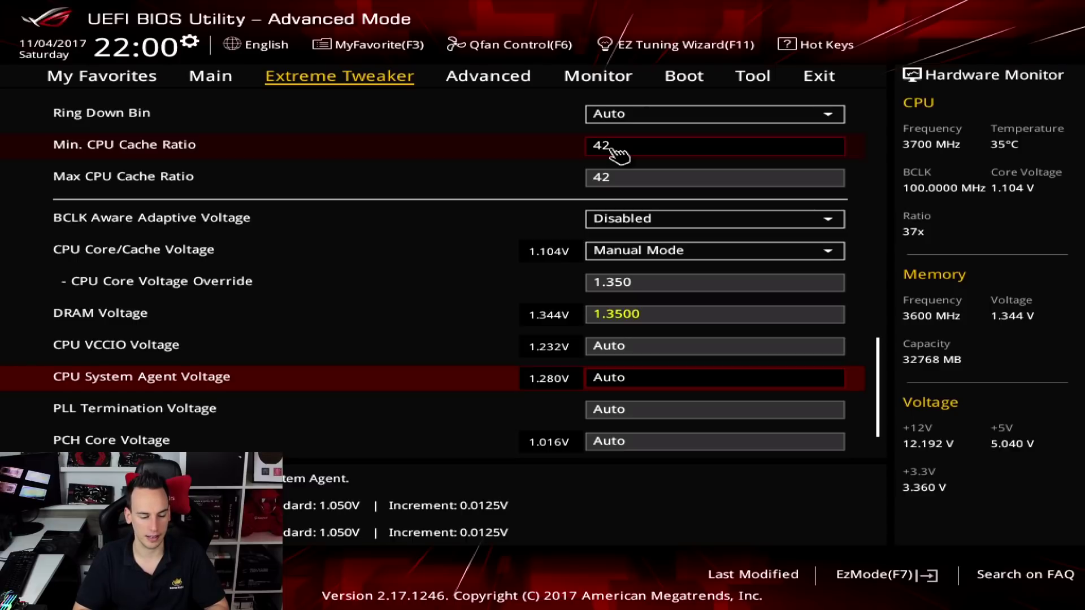
scroll(618, 153, "down", 2)
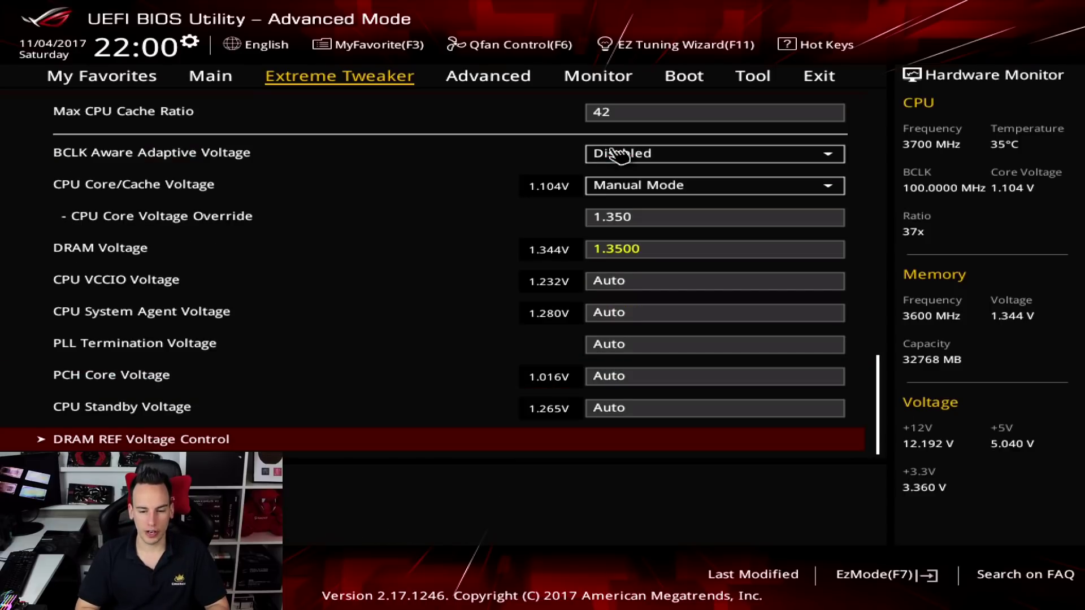
In Tool > ASUS Overclocking Profile, name the profile 5000mhz, save it to Profile 1, and save-and-reset with F10.
key("Right")
key("Right")
key("Right")
key("Right")
key("Down")
key("Down")
key("Down")
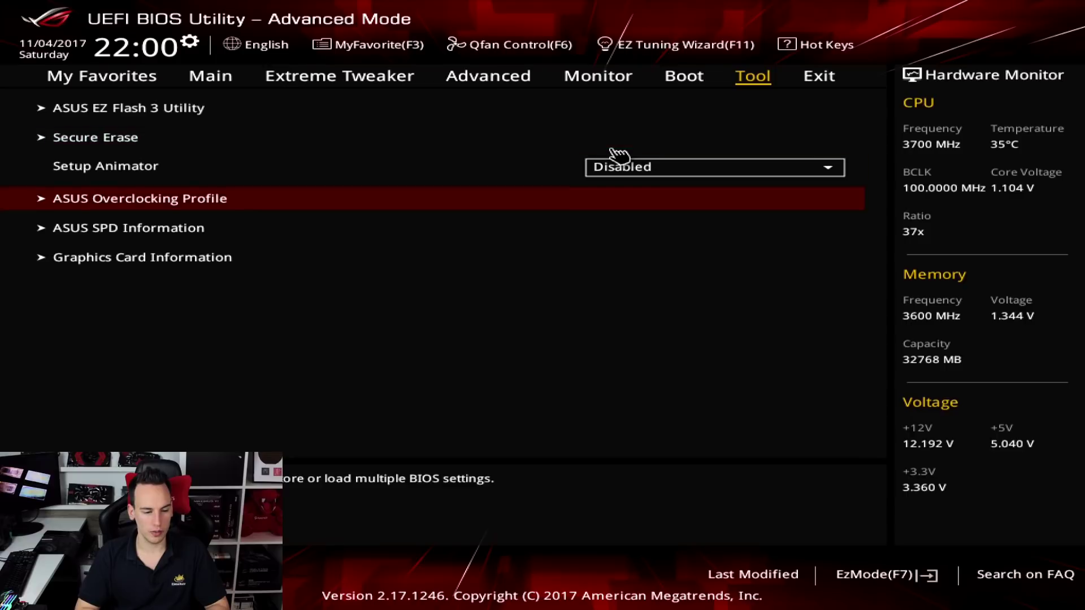
key("Return")
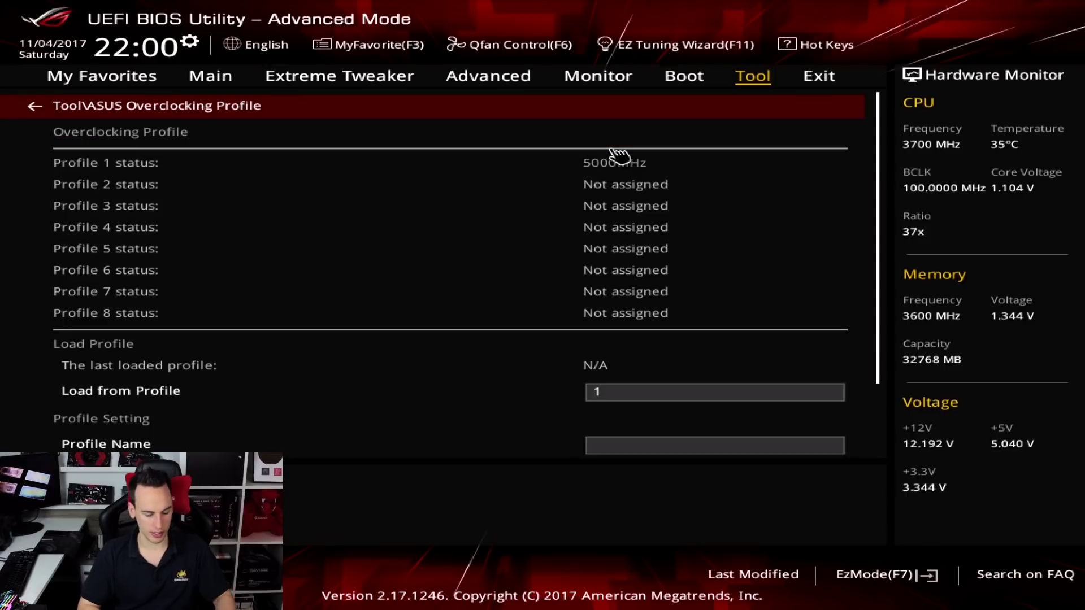
type("5000")
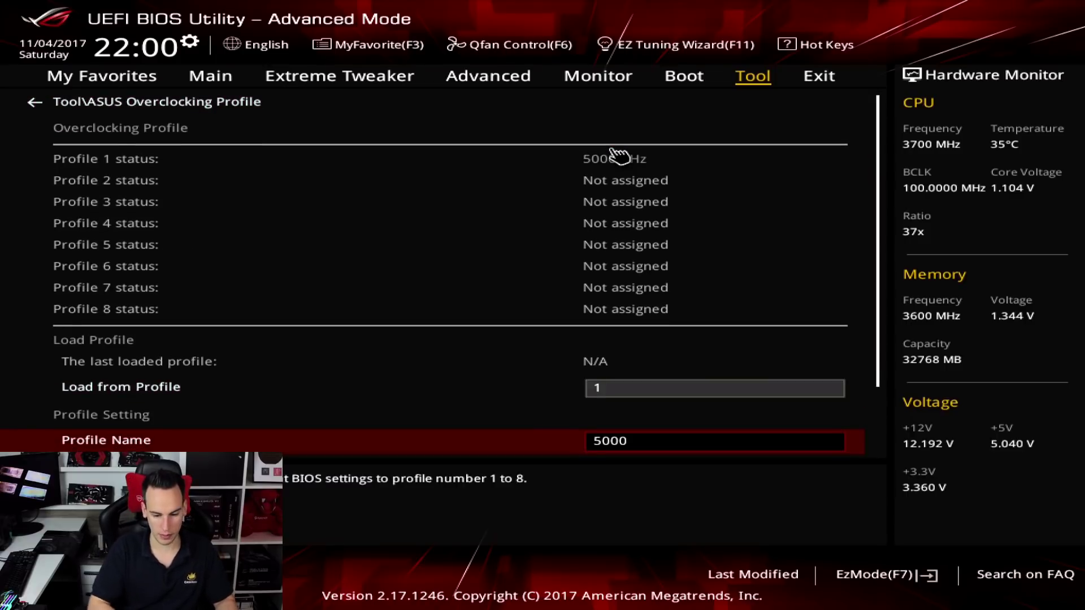
type("mhz")
key("Return")
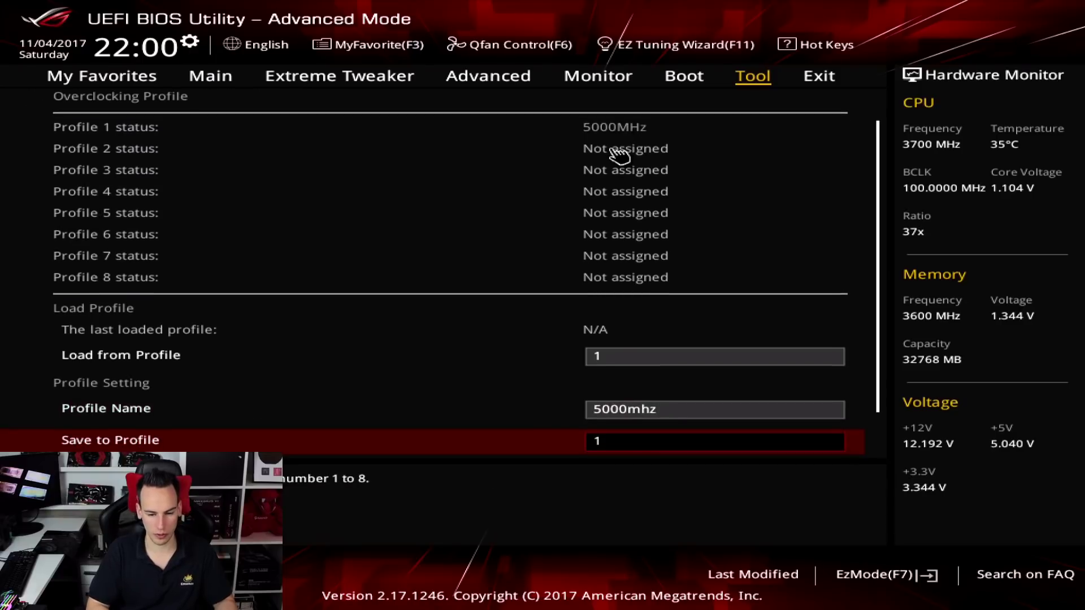
key("Return")
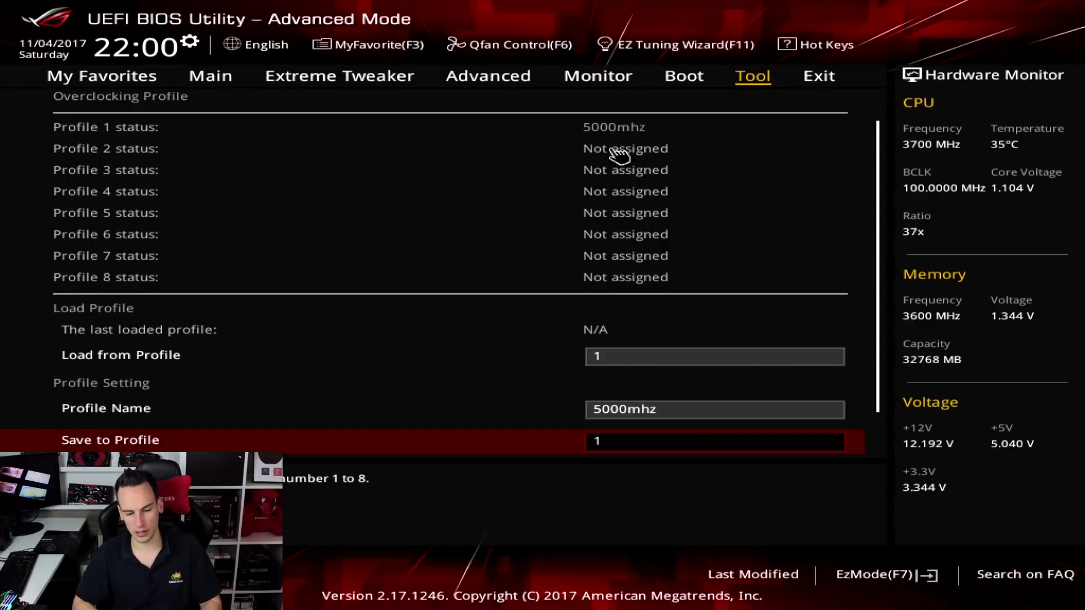
key("F10")
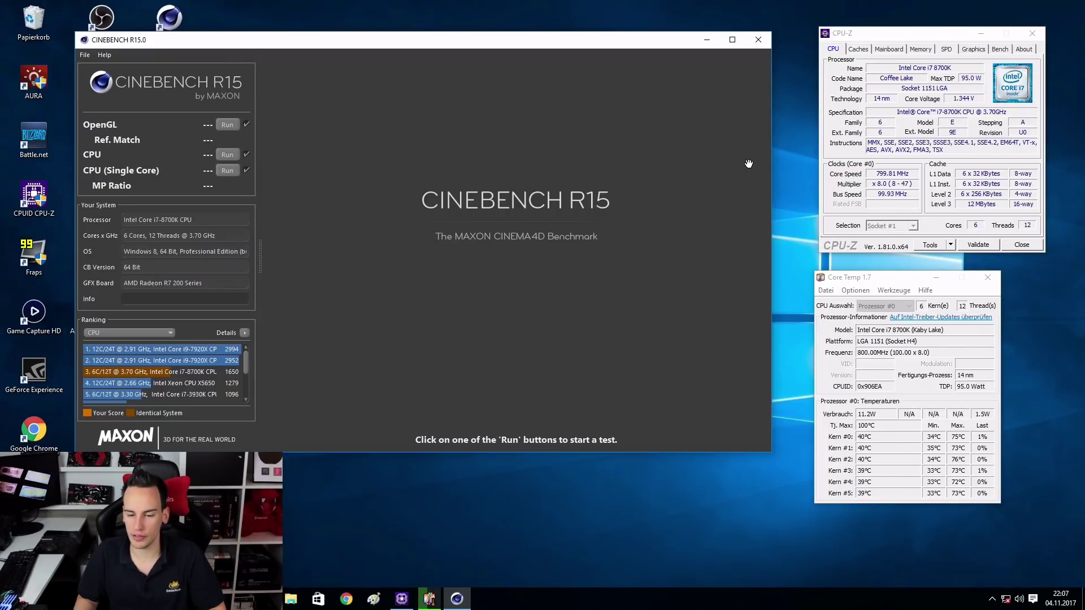
Activate the Höchstleistung power plan via Win+X Energieoptionen, then show CPU-Z's Mainboard details.
left_click_drag(861, 35, 847, 34)
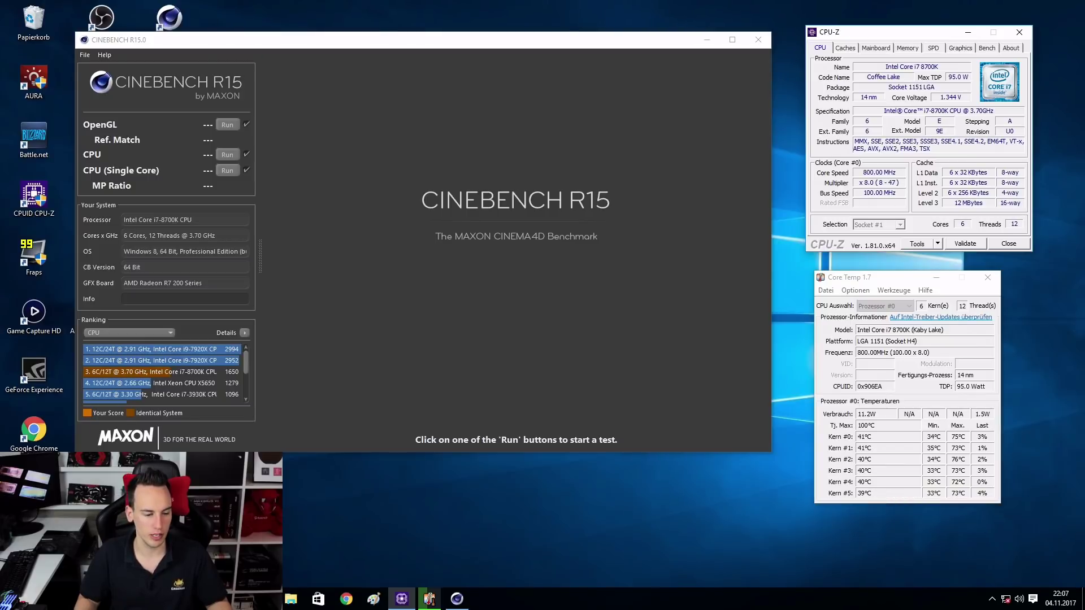
key("super+x")
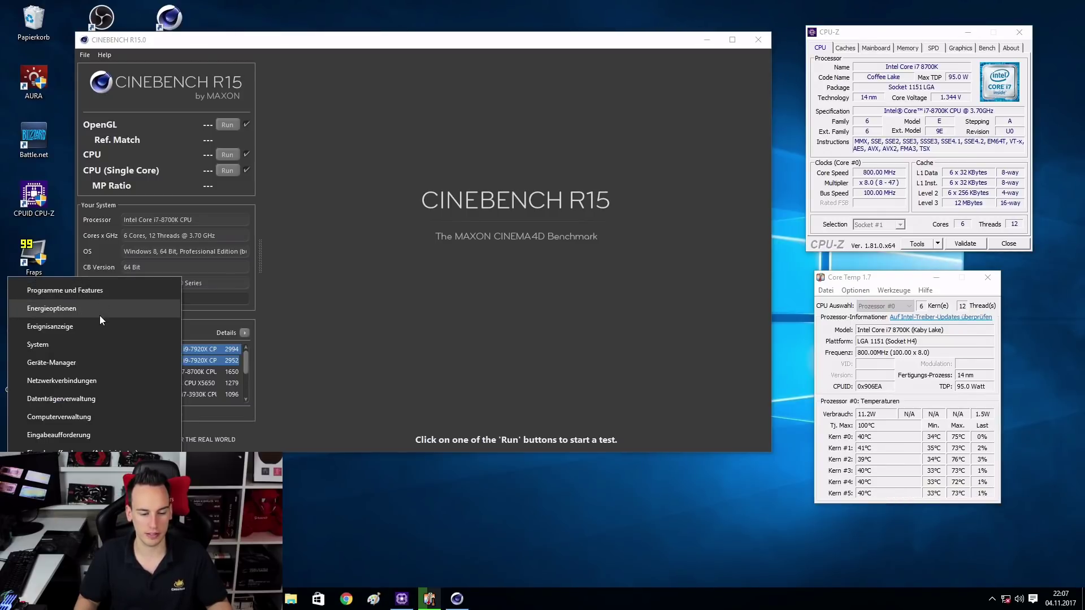
left_click(99, 316)
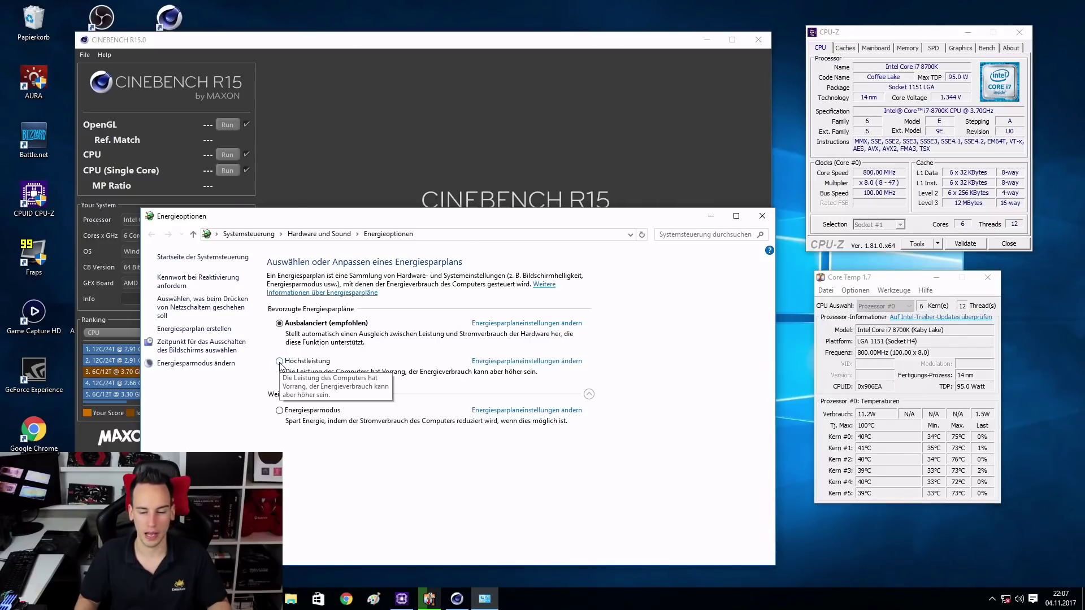
left_click(279, 362)
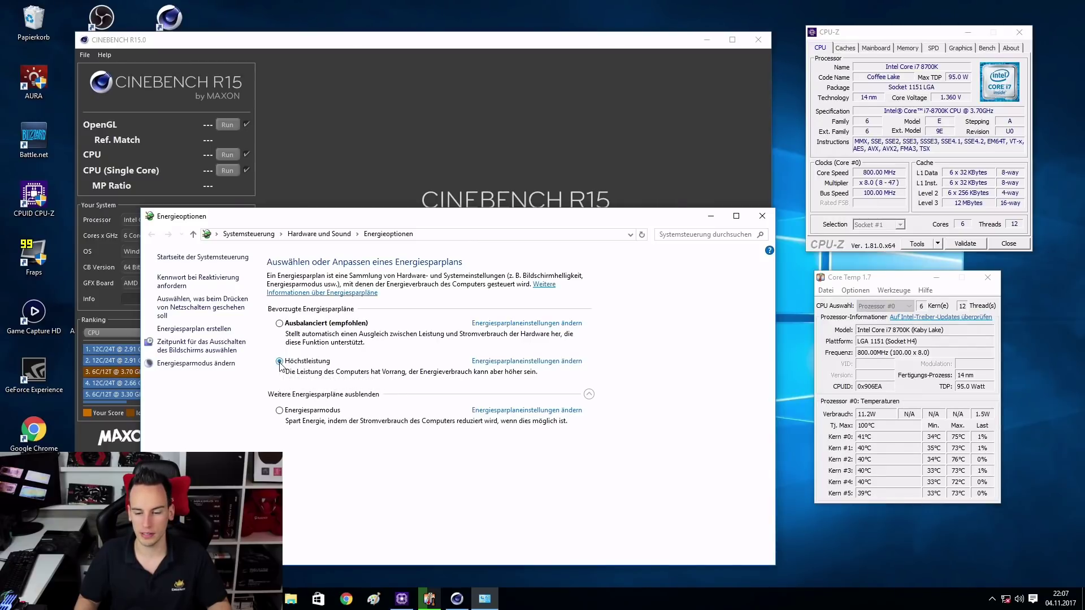
left_click(765, 217)
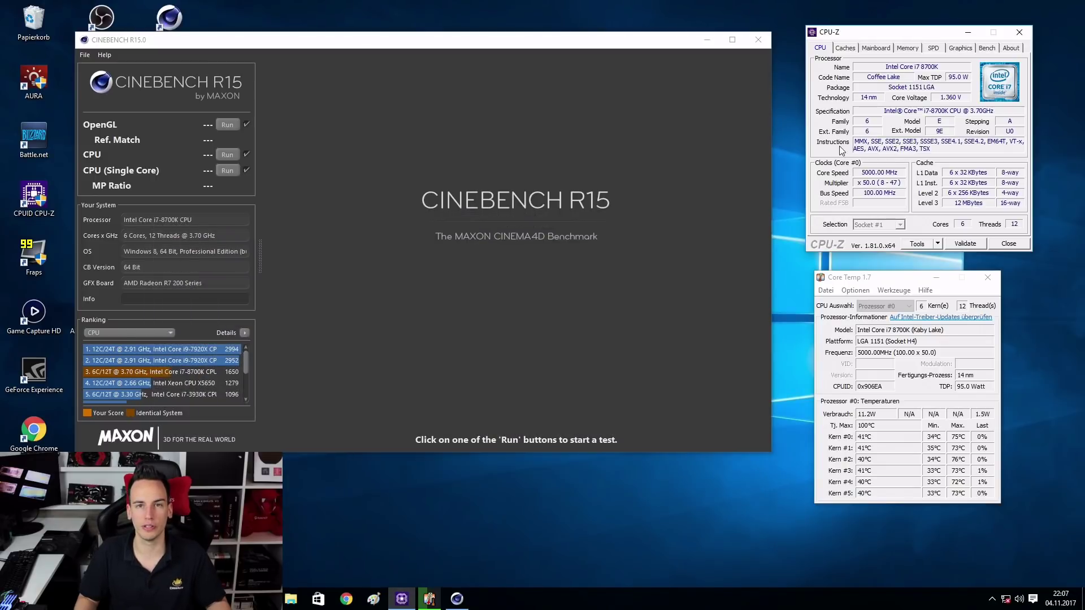
left_click(874, 48)
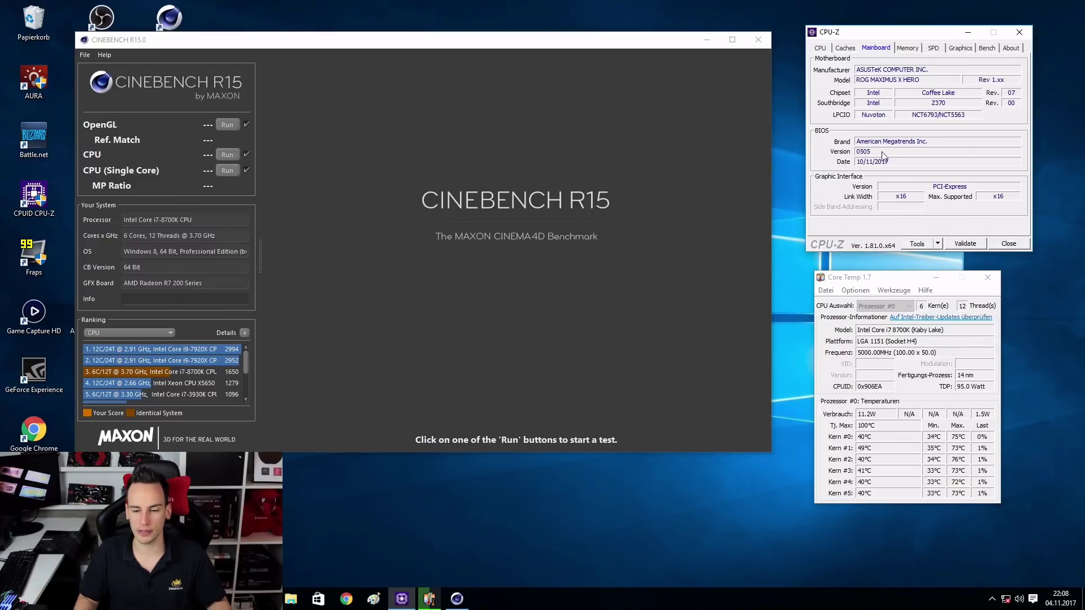
Review CPU-Z's Memory and SPD details, then return to the CPU details at 5000 MHz.
left_click(910, 50)
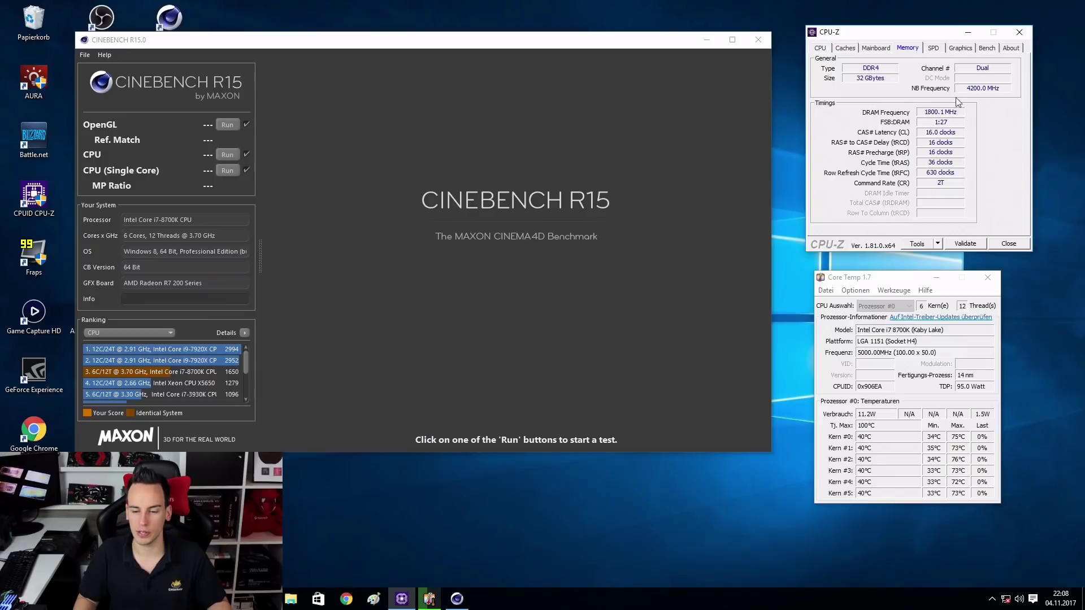
left_click(934, 48)
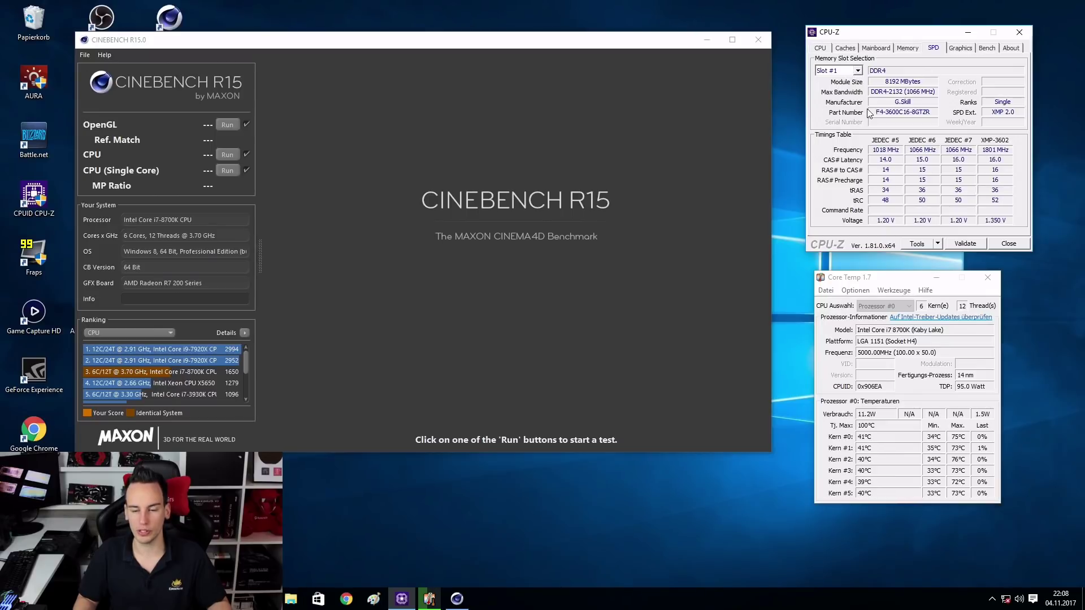
left_click(820, 48)
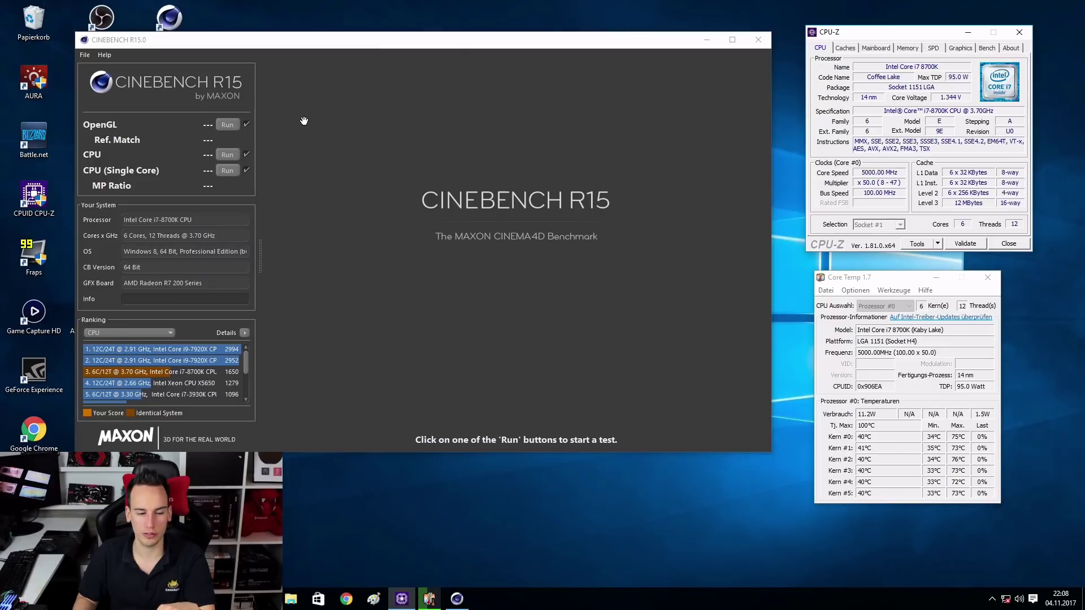
Run the multi-core CPU render and check per-core clock speeds in CPU-Z during it.
left_click(228, 154)
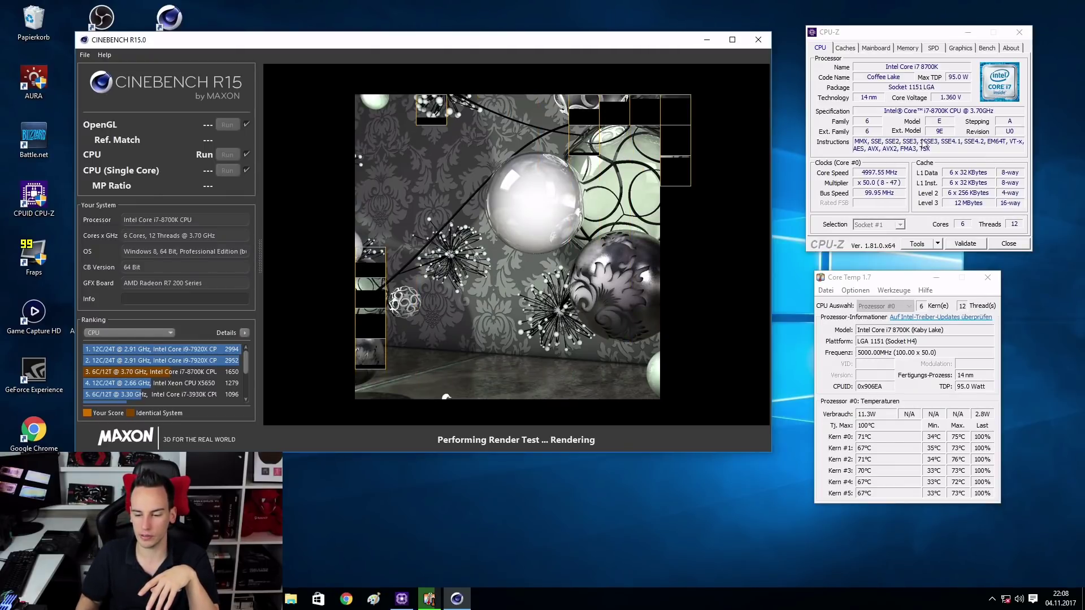
right_click(993, 154)
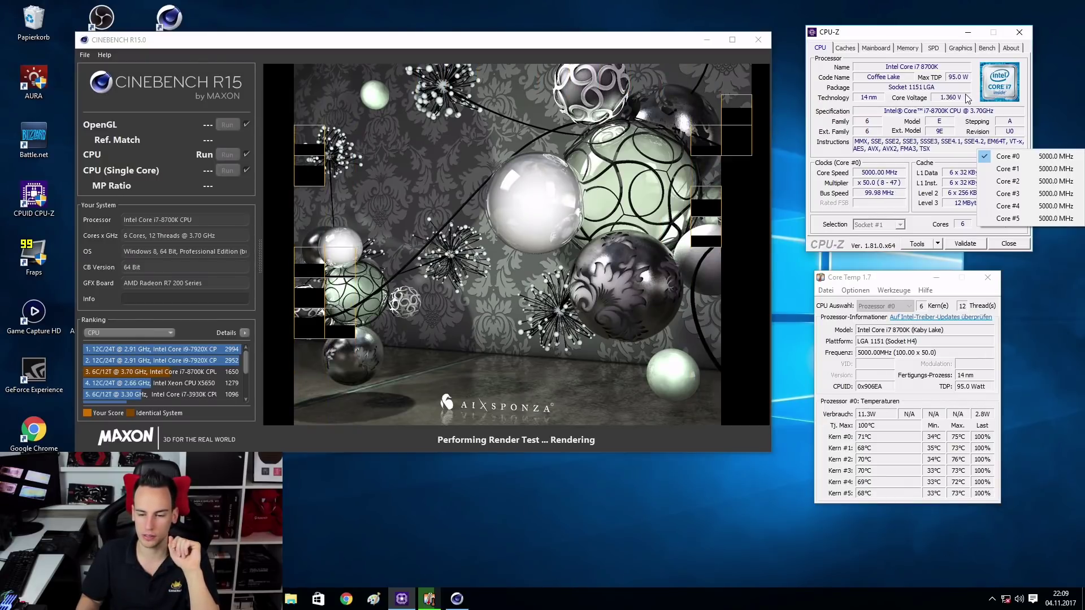
left_click(908, 17)
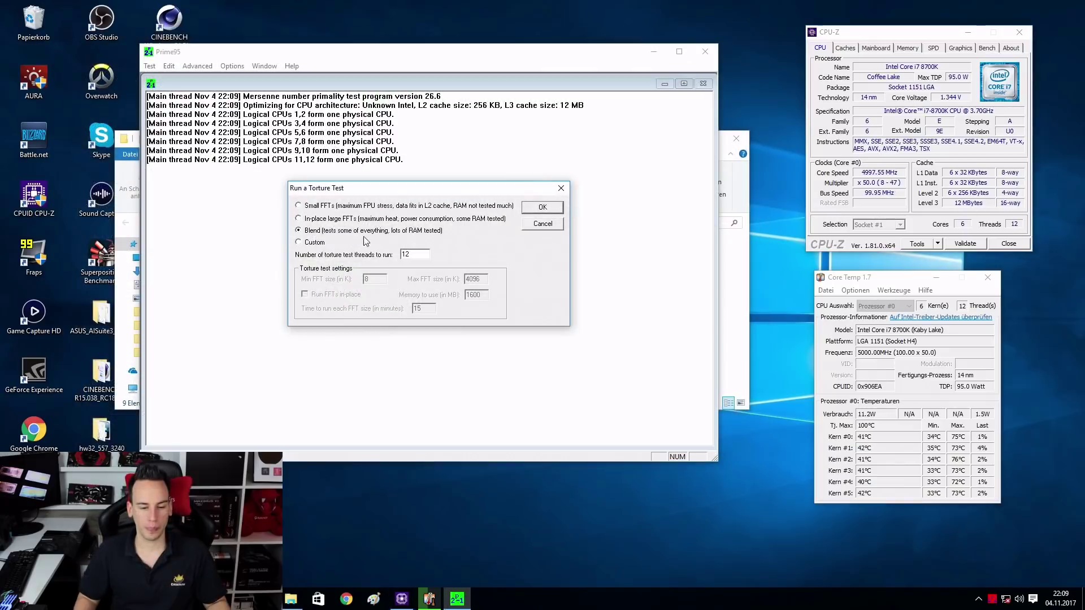
Start a custom in-place torture test with 1344K min and max FFT on 12 threads.
left_click(335, 247)
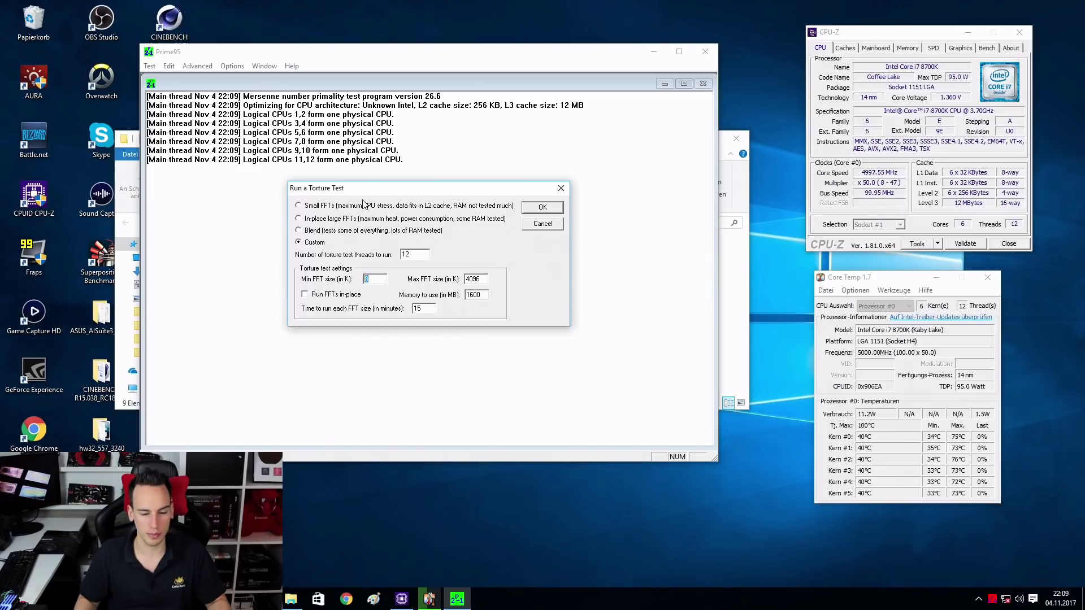
left_click_drag(364, 188, 423, 181)
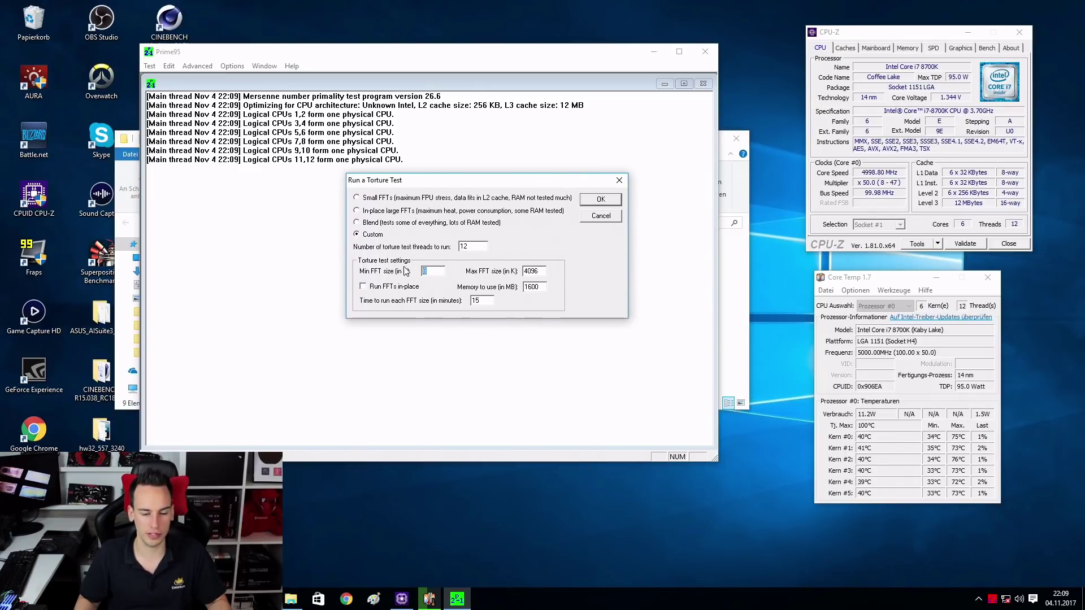
type("1344")
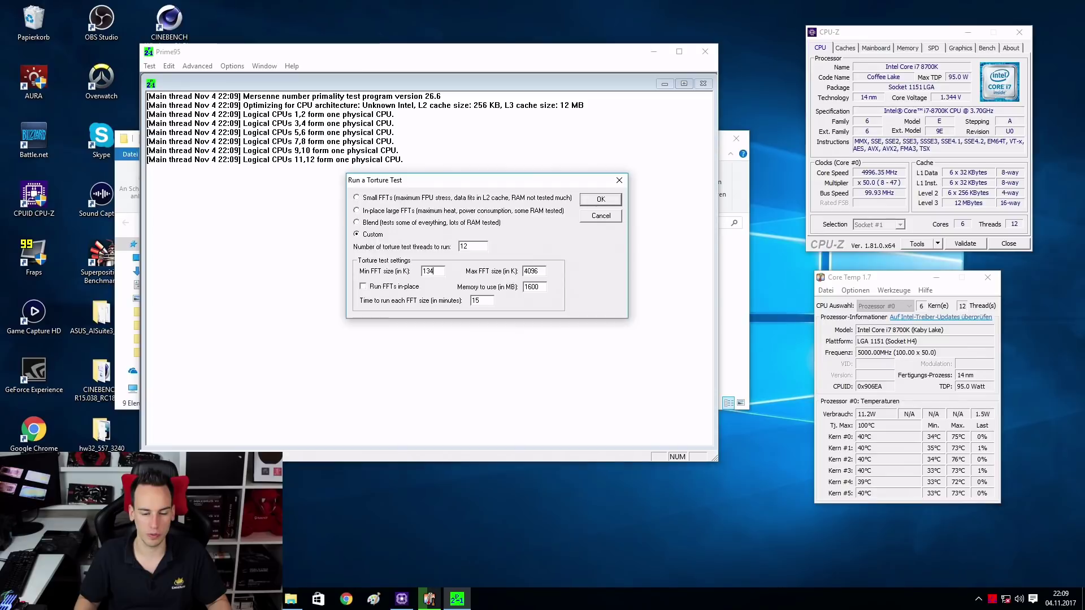
key("Tab")
type("1344")
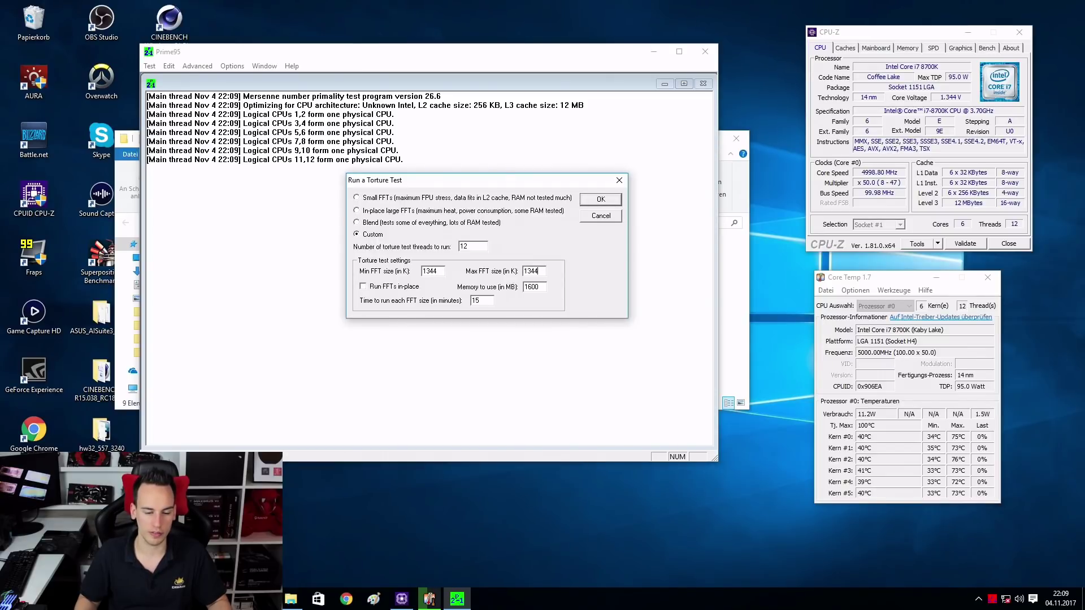
left_click(363, 287)
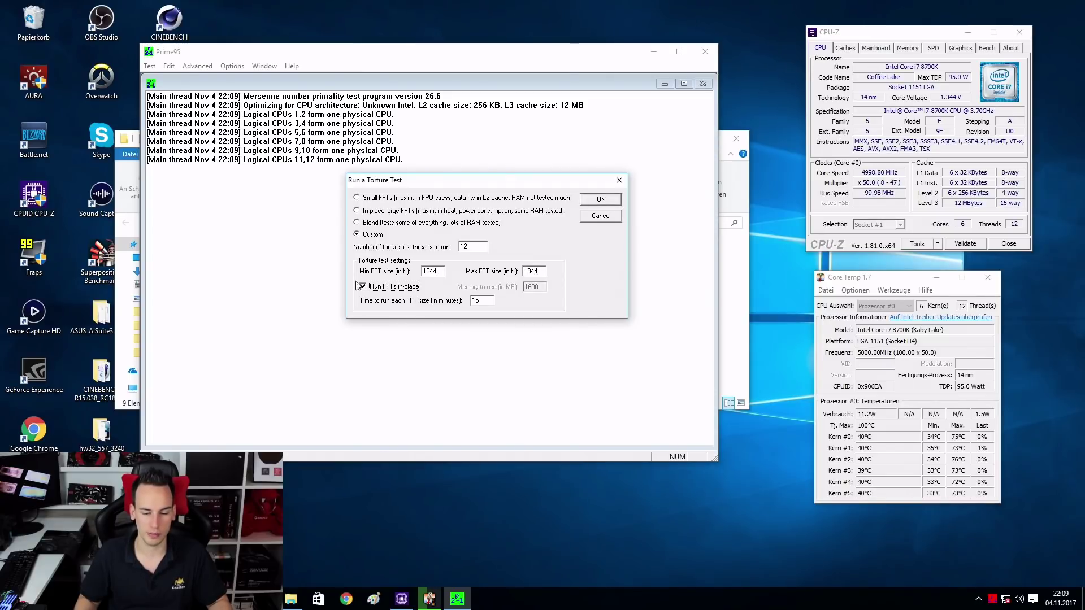
left_click(600, 199)
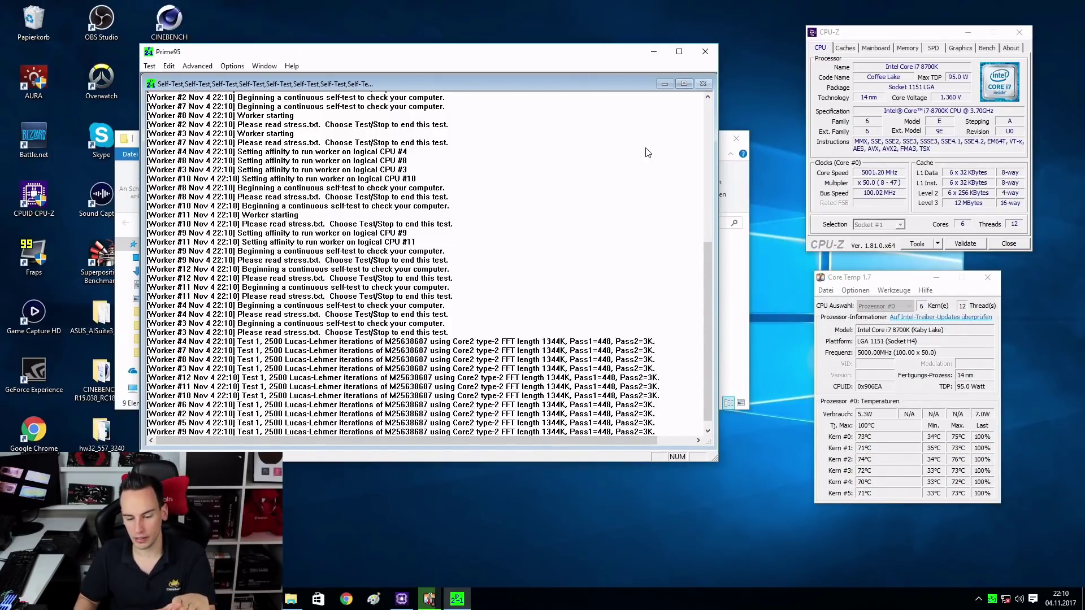
Move the Core Temp window up to watch core temperatures while Prime95 runs.
left_click_drag(900, 280, 900, 267)
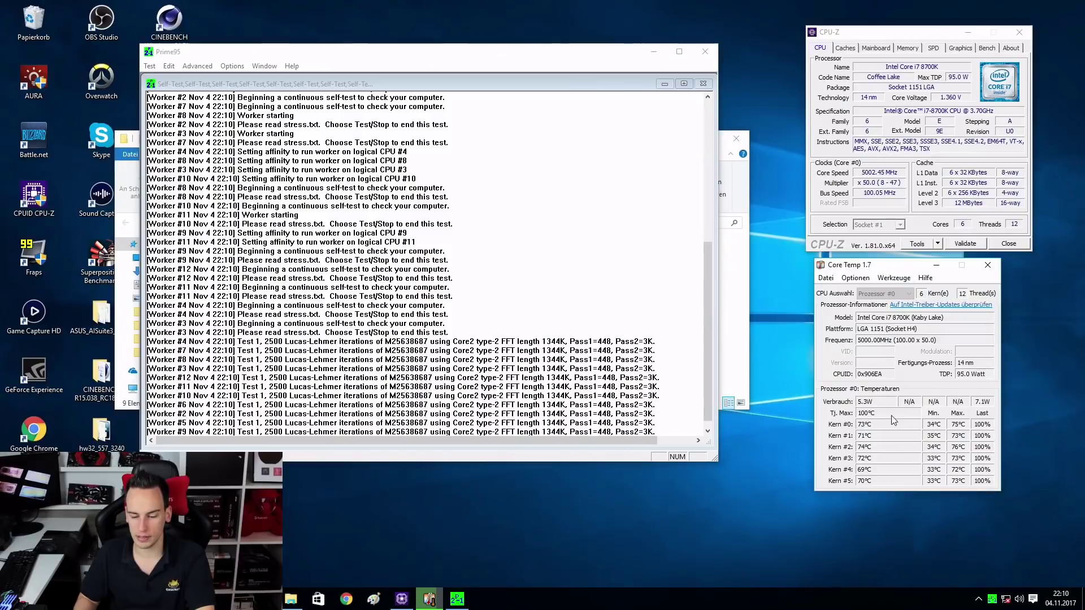